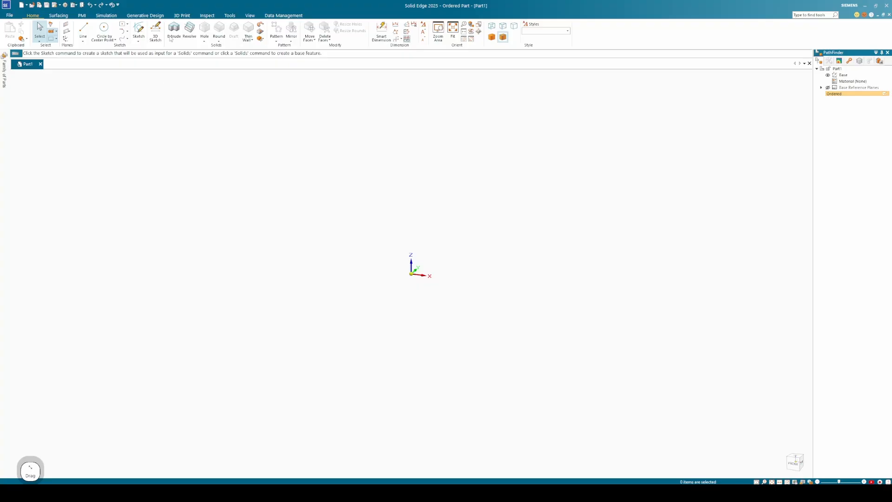
# Step: Move the Quick Access toolbar below the ribbon
pyautogui.click(118, 6)
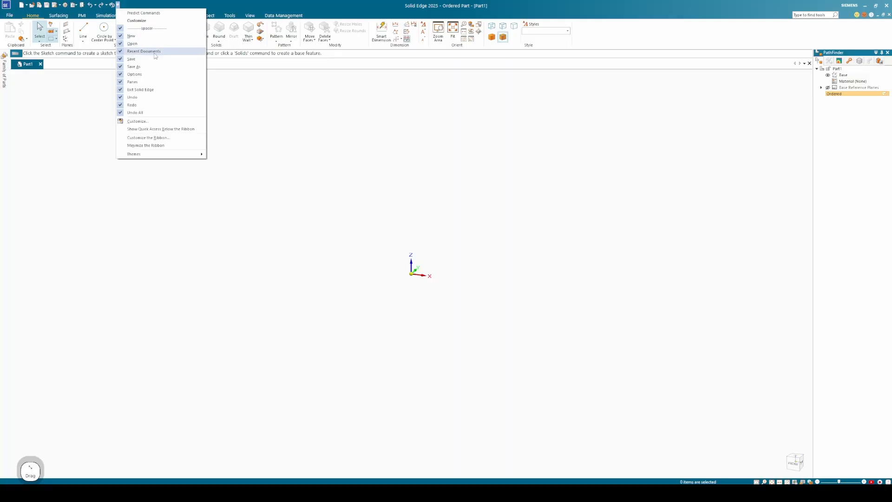
pyautogui.click(161, 129)
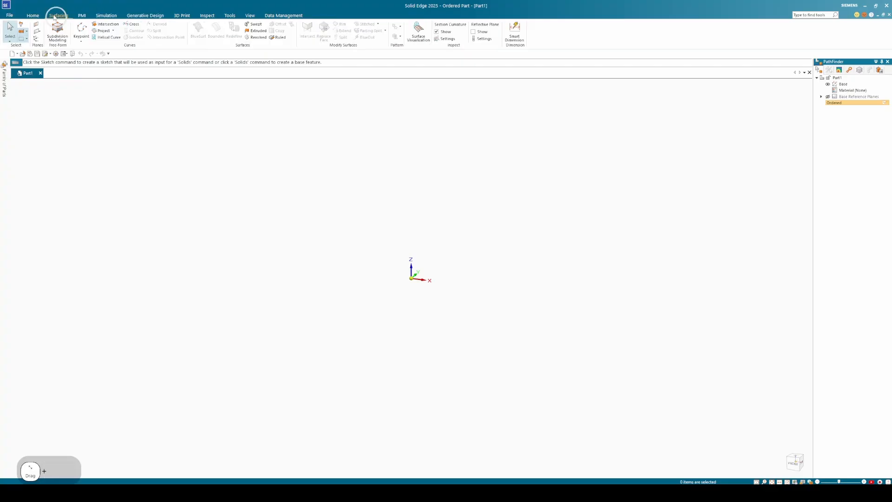
pyautogui.click(59, 16)
pyautogui.scroll(-4, 78, 18)
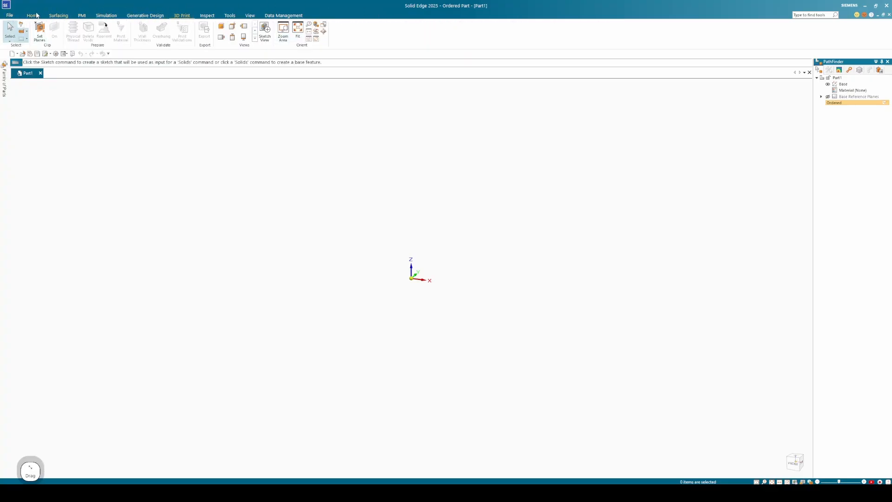
pyautogui.click(36, 15)
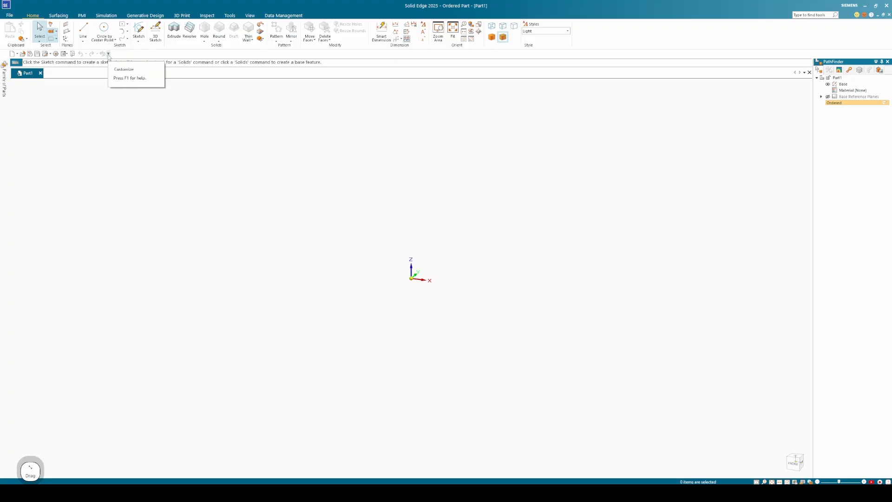
# Step: Open the Quick Access customization for Part - Ordered and remove the Redo, Undo and Undo All commands from the toolbar list
pyautogui.click(108, 54)
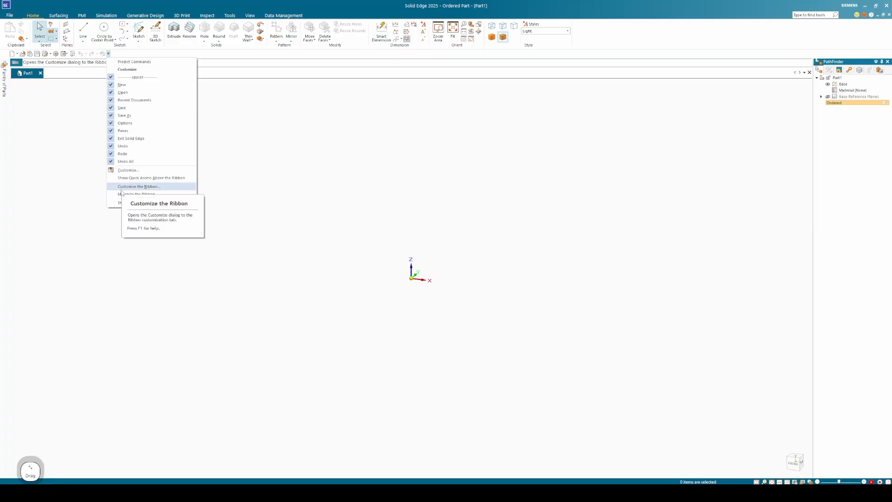
pyautogui.click(132, 170)
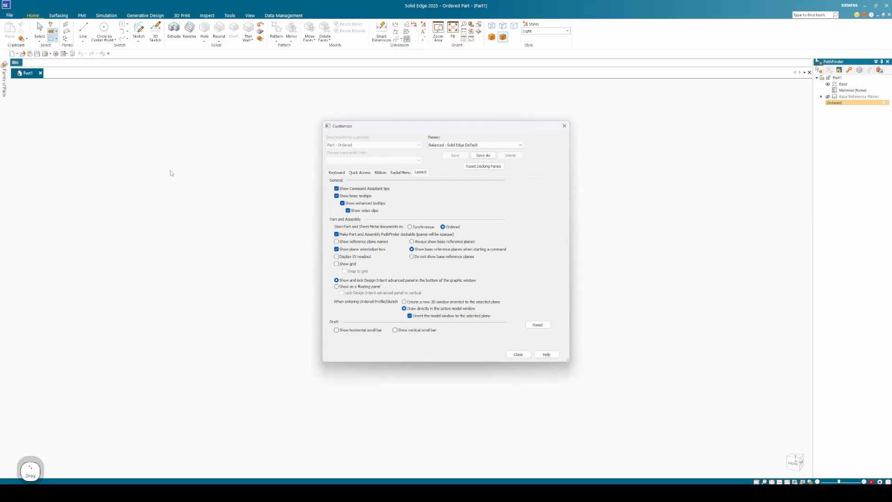
pyautogui.click(356, 173)
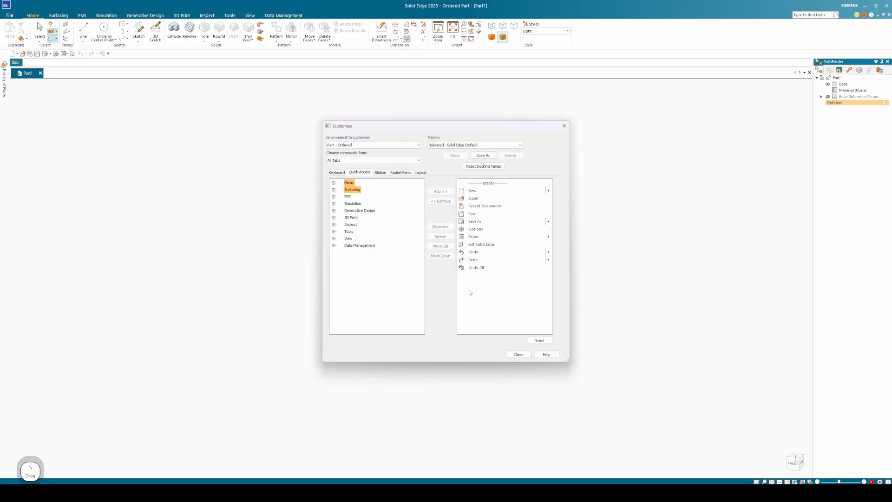
pyautogui.click(475, 252)
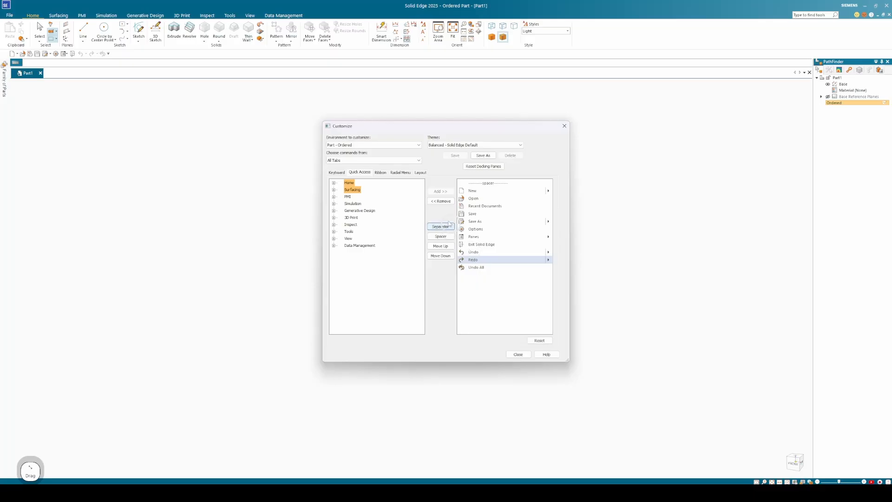
pyautogui.click(445, 205)
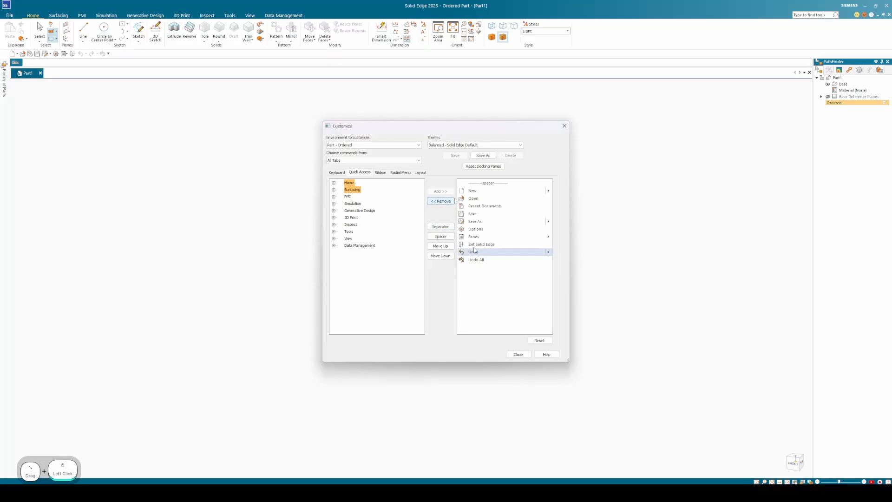
pyautogui.click(440, 200)
pyautogui.click(478, 252)
pyautogui.click(441, 201)
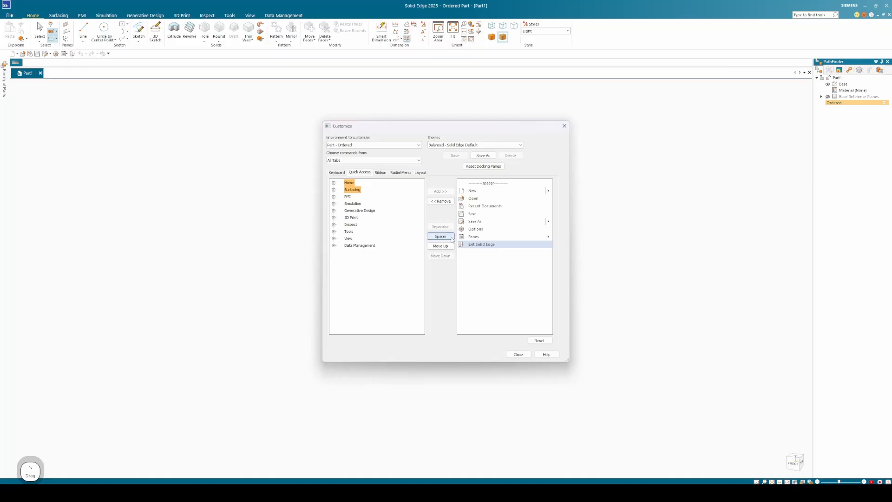
# Step: Remove Exit Solid Edge, Panes, Options, Save As, Save, Recent Documents, Open and New from the Quick Access list, keeping the spacer
pyautogui.click(448, 203)
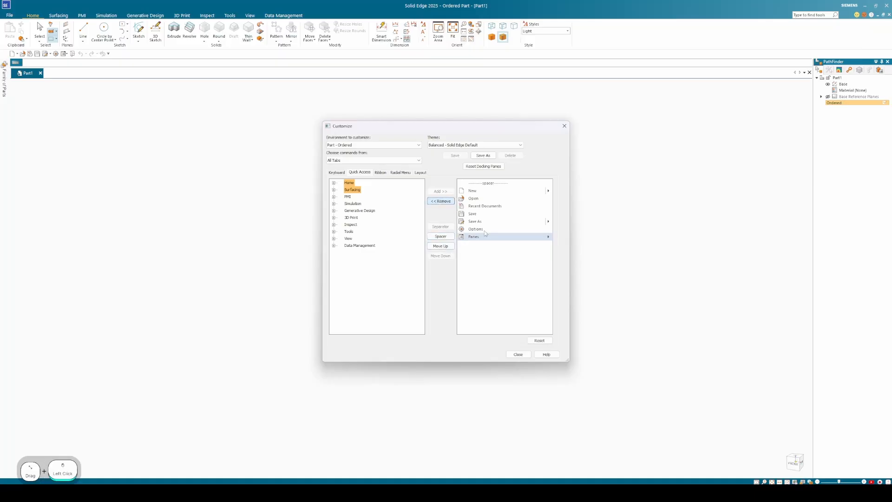
pyautogui.click(441, 203)
pyautogui.click(441, 203)
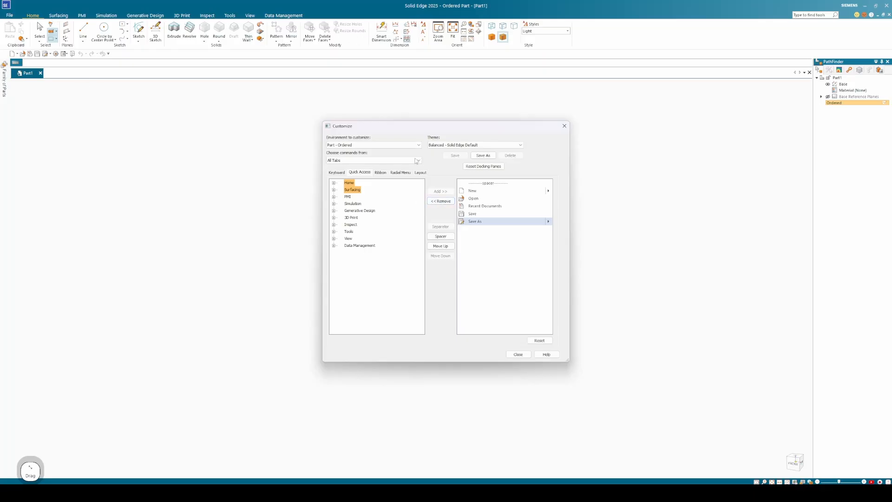
pyautogui.click(439, 202)
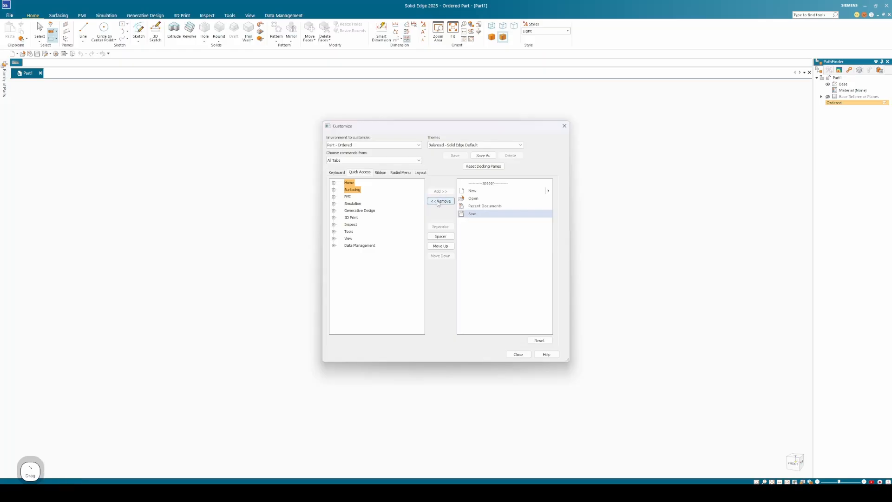
pyautogui.click(439, 203)
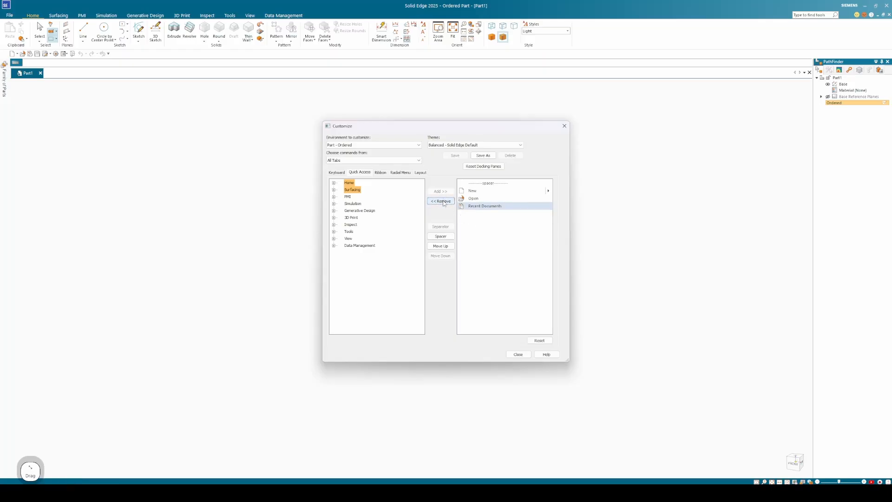
pyautogui.click(443, 203)
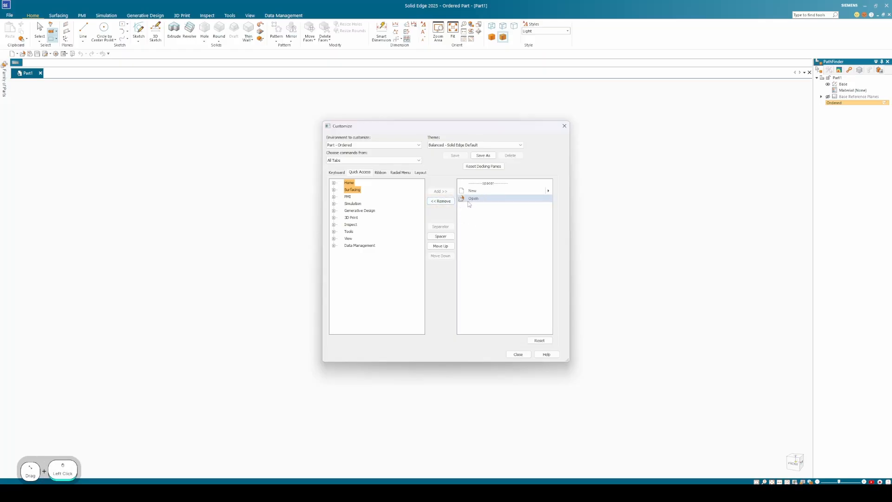
pyautogui.click(441, 202)
pyautogui.click(441, 202)
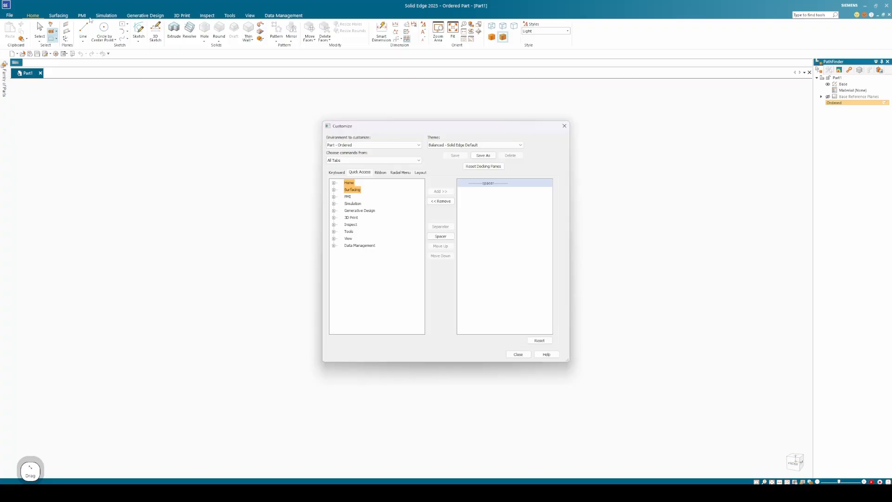
# Step: Switch the source of available commands to All Commands and browse the list for commands to add
pyautogui.click(333, 190)
pyautogui.click(334, 190)
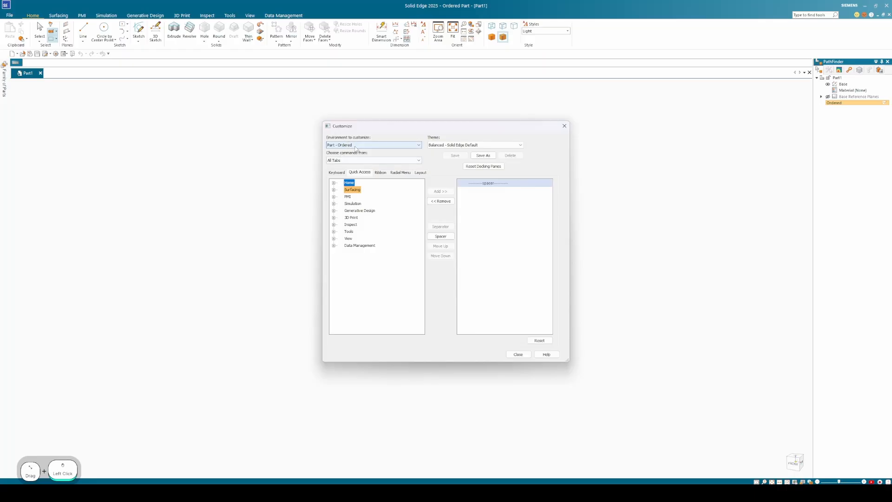
pyautogui.click(336, 159)
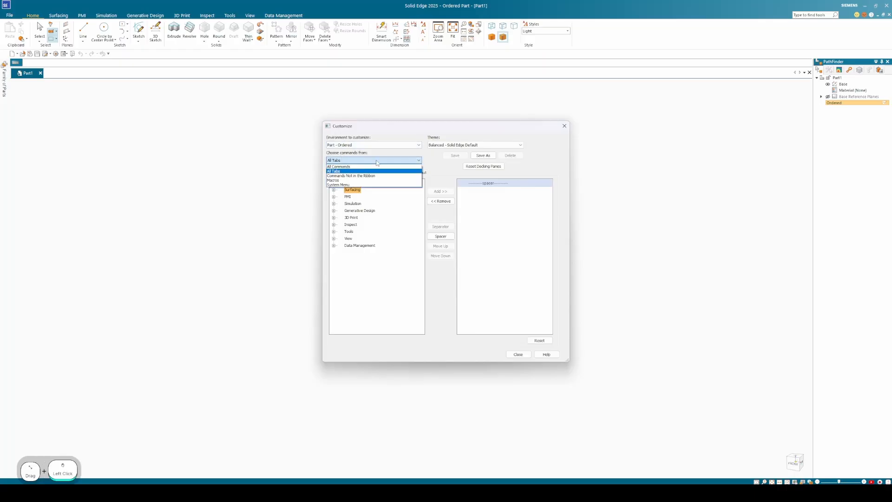
pyautogui.click(351, 167)
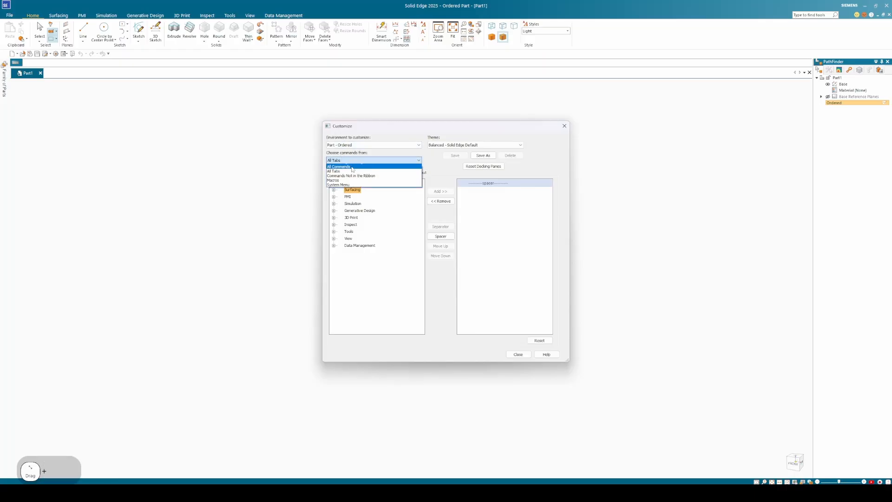
pyautogui.scroll(-4, 359, 239)
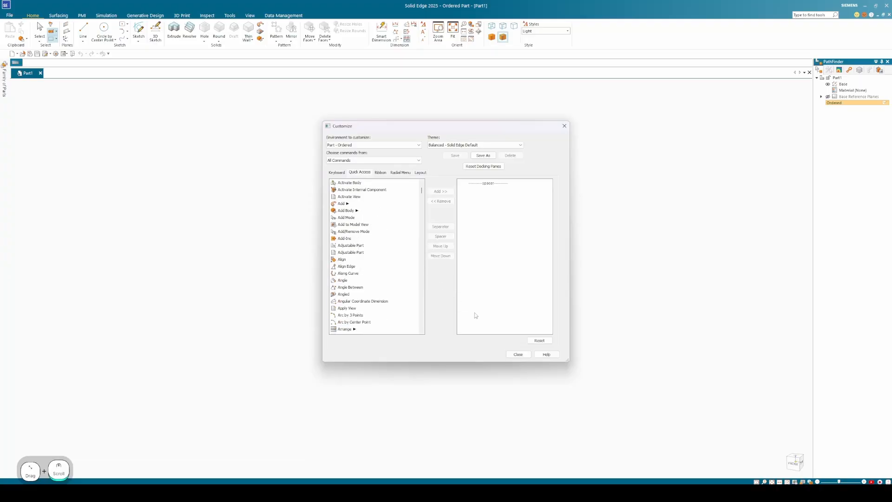
pyautogui.scroll(4, 379, 281)
pyautogui.scroll(2, 377, 281)
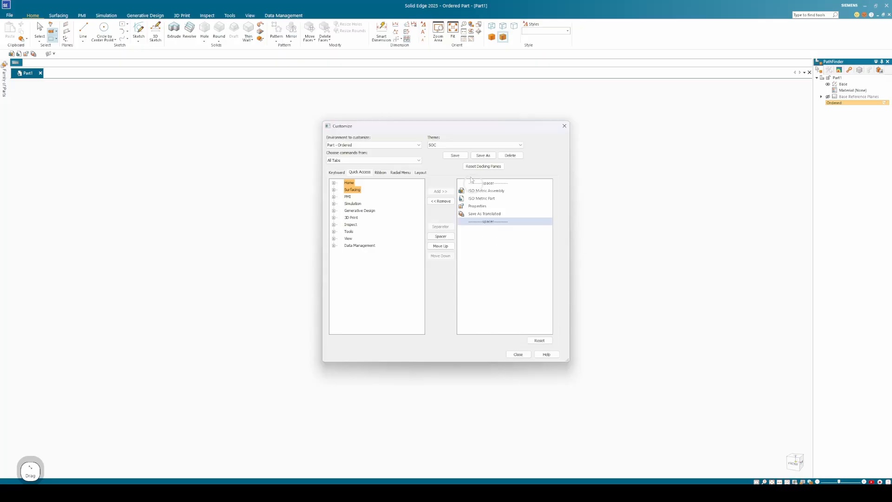
# Step: Save the Quick Access changes to the SOC theme and finish customizing
pyautogui.click(483, 156)
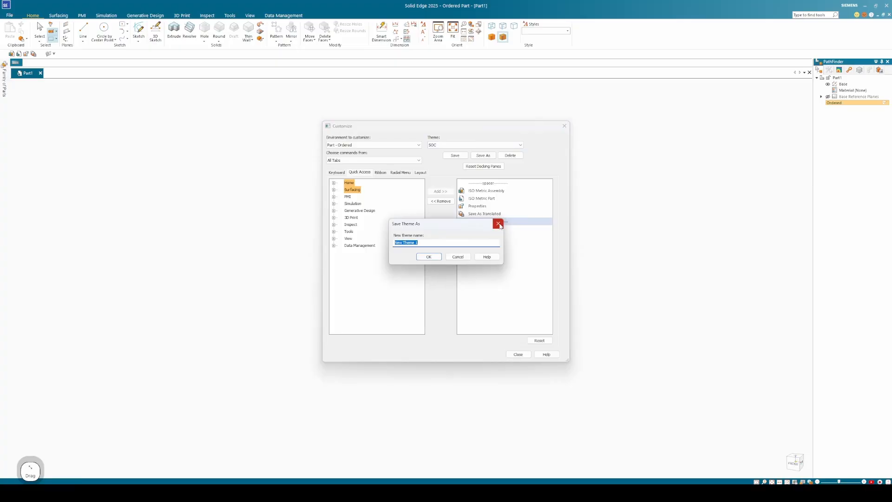
pyautogui.click(498, 225)
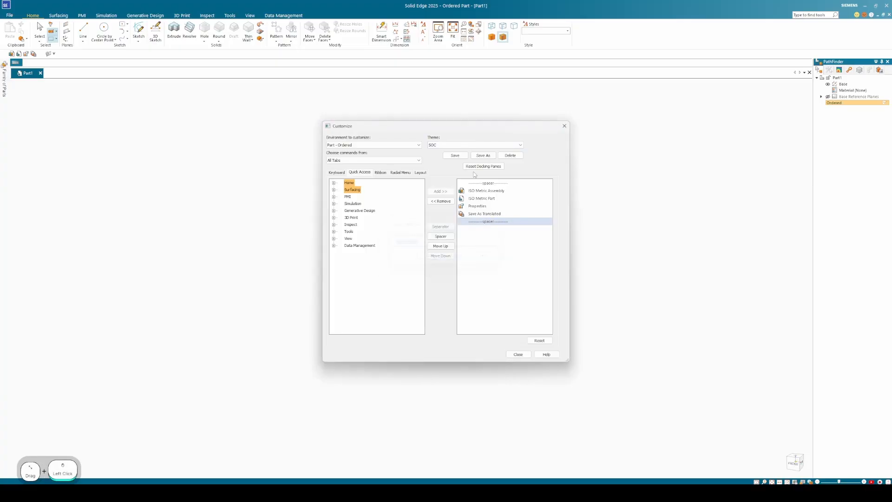
pyautogui.click(452, 157)
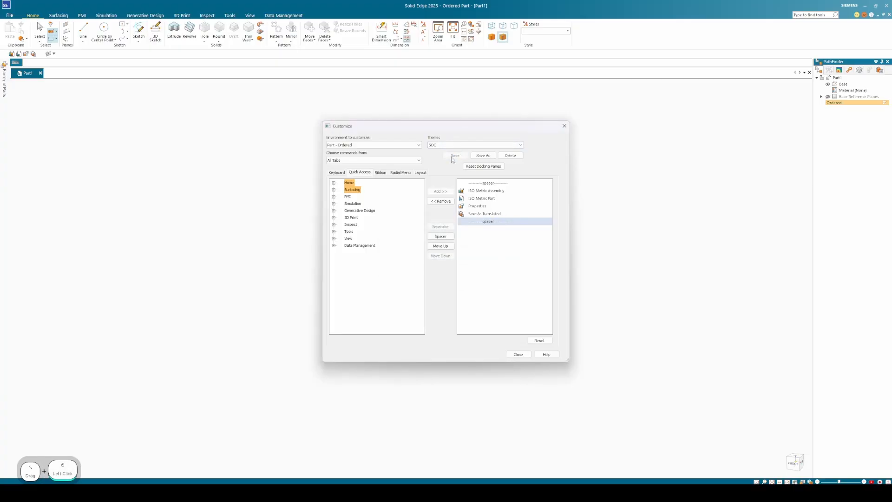
pyautogui.click(518, 354)
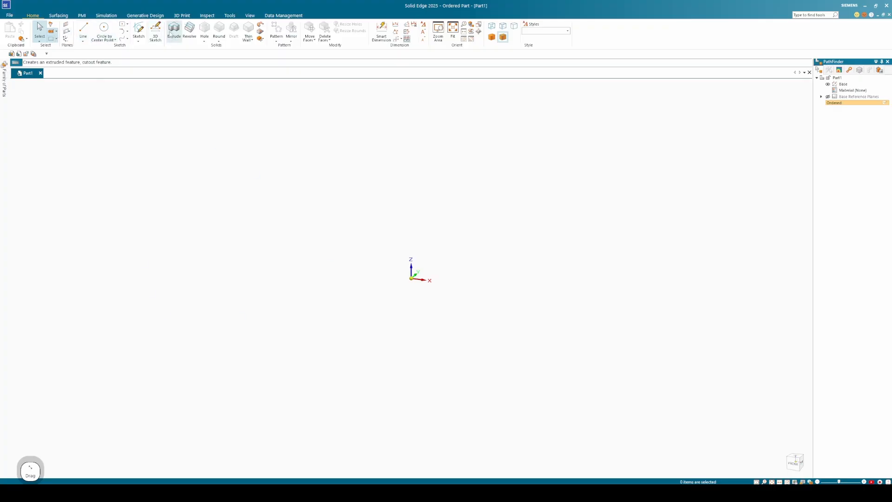
# Step: Start a center-point circle sketch on the Top (xy) reference plane
pyautogui.click(104, 28)
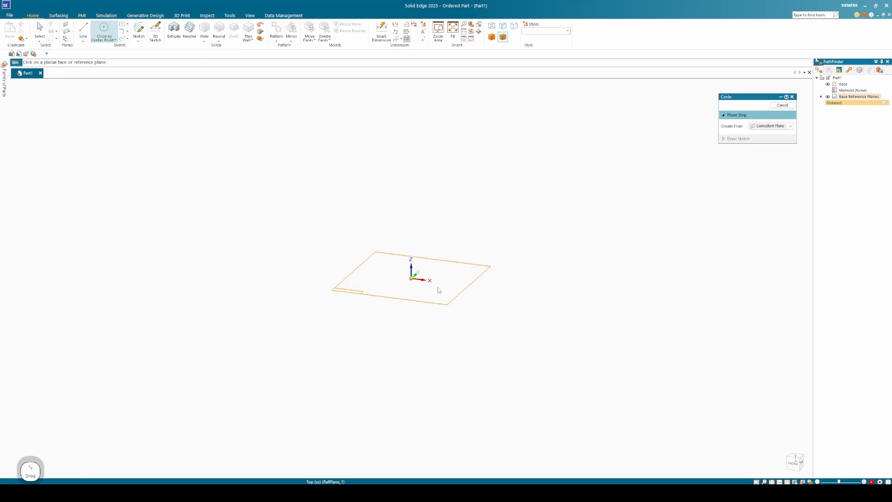
pyautogui.click(473, 270)
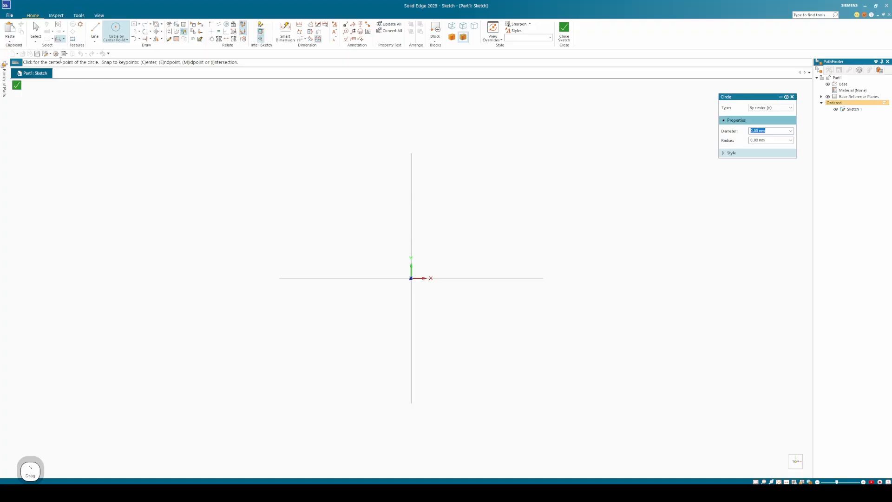
# Step: Open the Quick Access customization for the Profile/Sketch environment
pyautogui.click(109, 54)
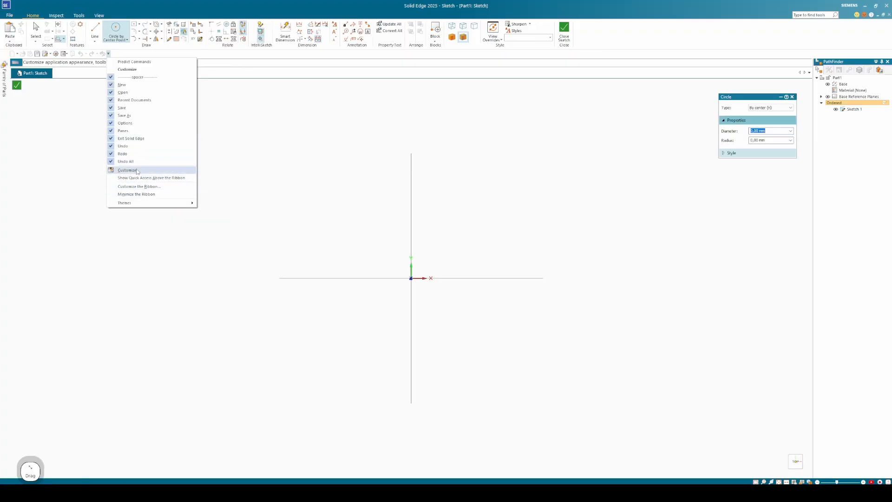
pyautogui.click(161, 191)
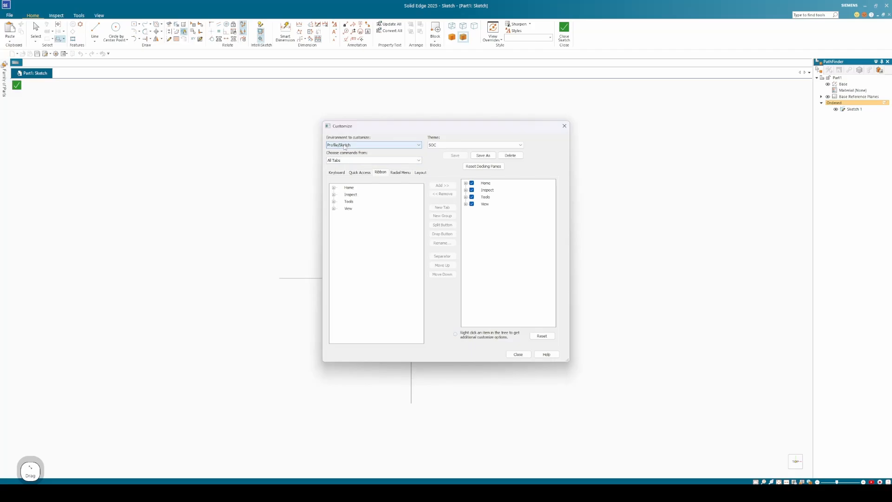
pyautogui.click(361, 173)
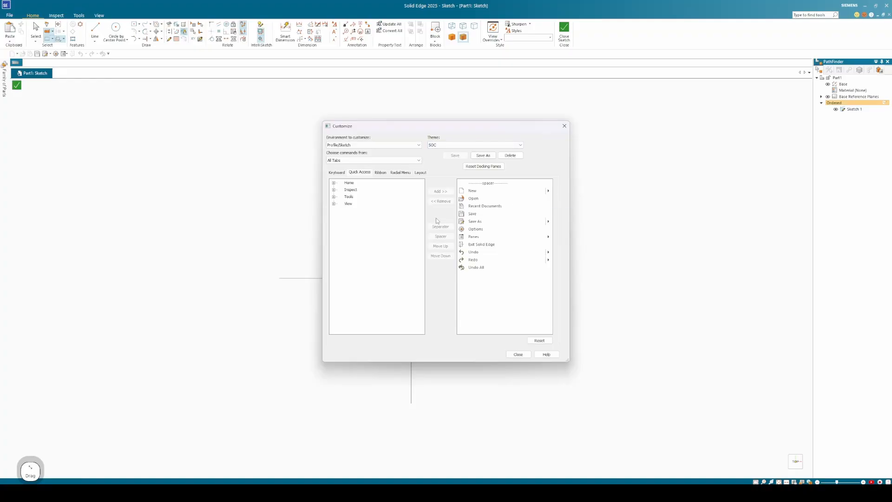
# Step: Compare the Quick Access commands of the Part - Ordered environment with those of Profile/Sketch
pyautogui.click(370, 144)
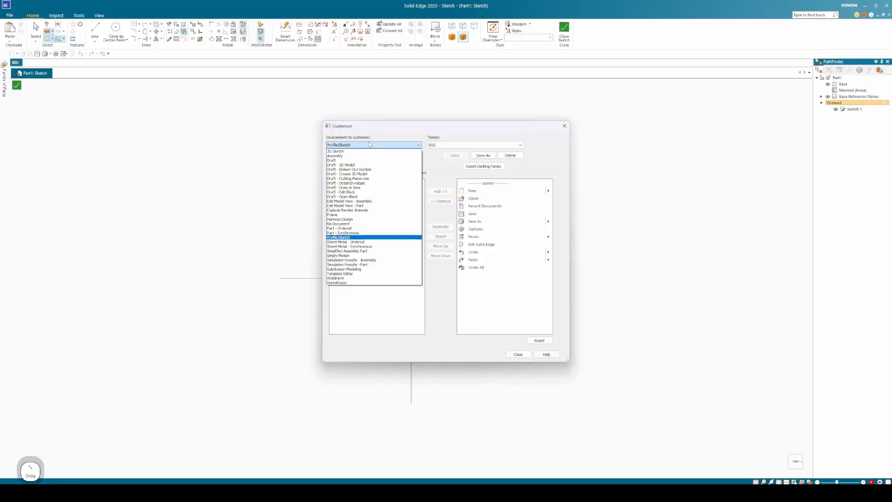
pyautogui.click(346, 229)
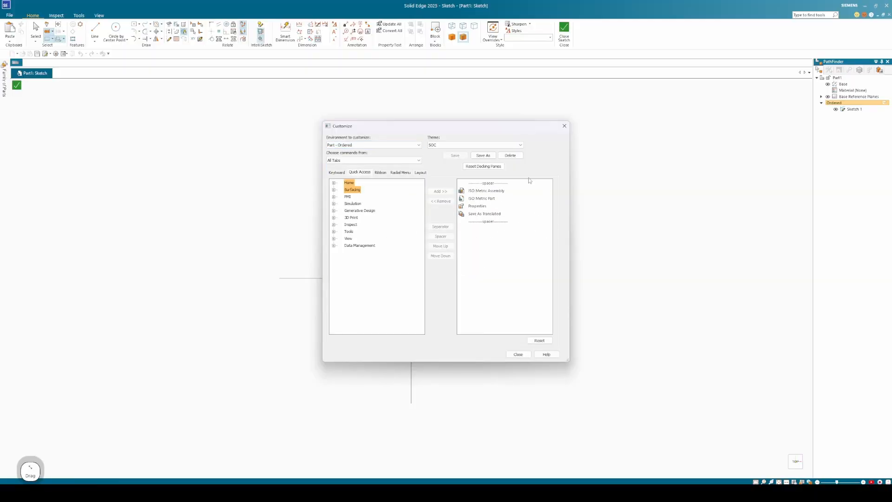
pyautogui.click(372, 144)
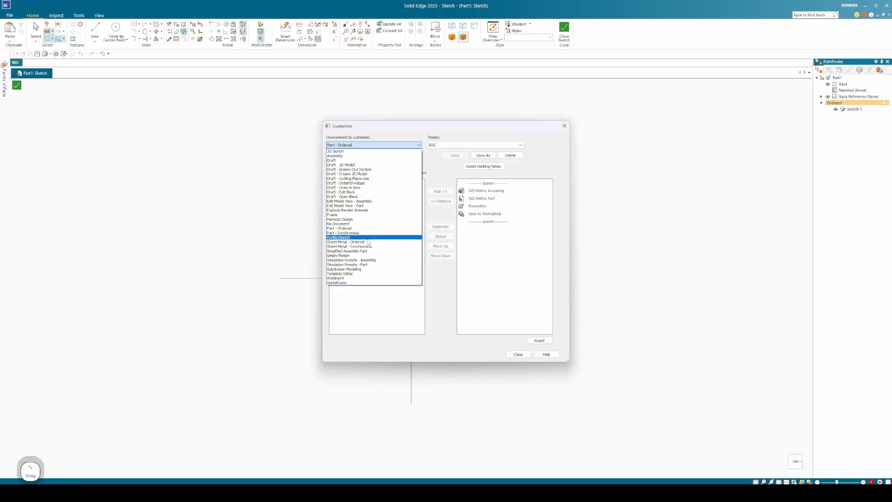
pyautogui.click(351, 238)
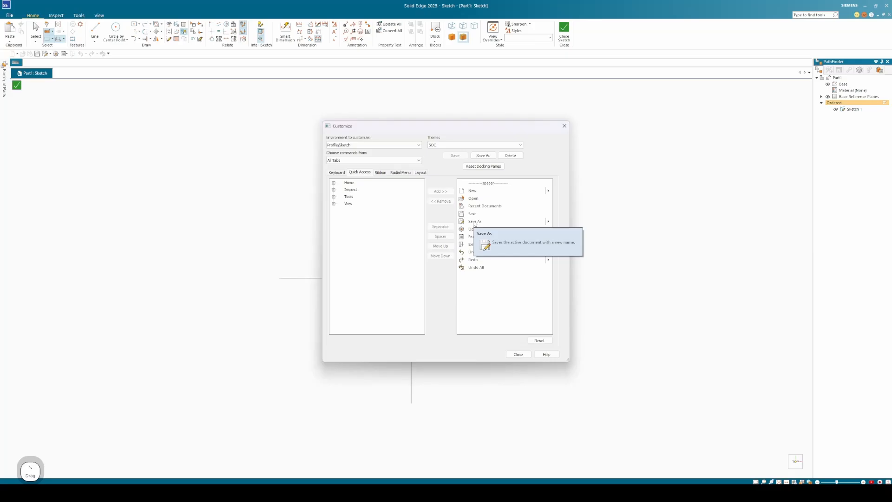
# Step: Replace the Profile/Sketch Quick Access commands with Trim Corner from All Commands and save the change to the SOC theme
pyautogui.click(351, 244)
pyautogui.click(353, 160)
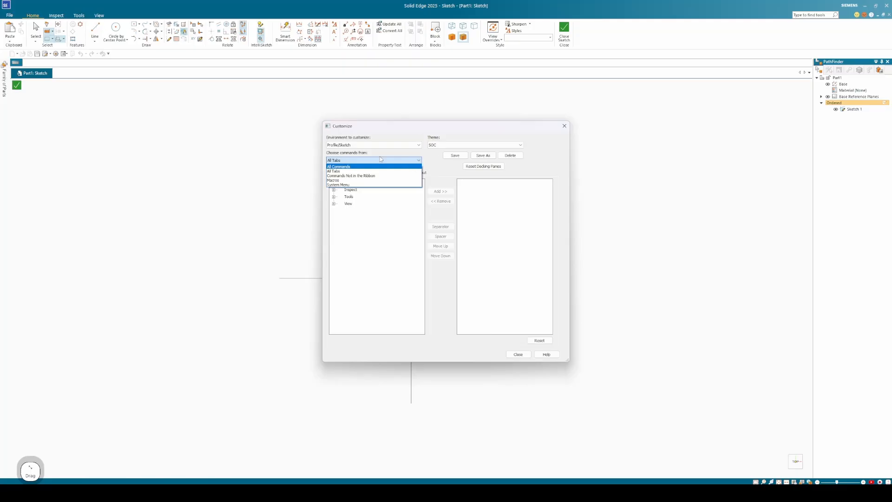
pyautogui.click(339, 167)
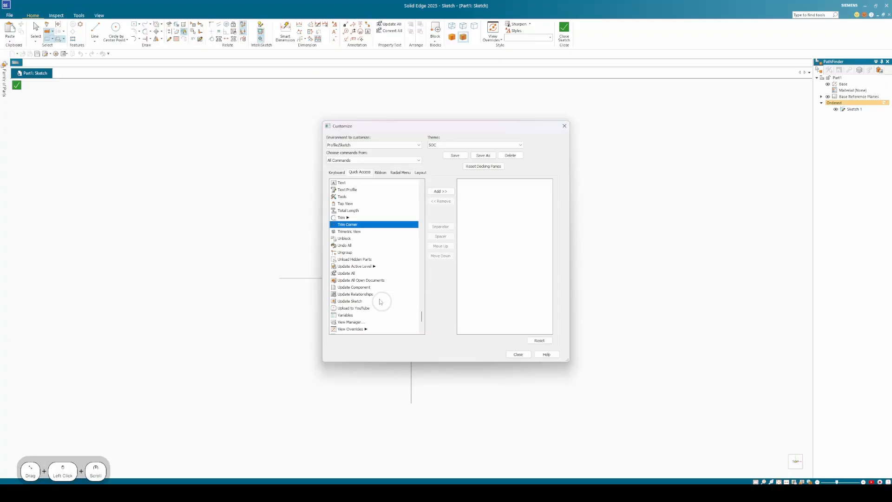
pyautogui.scroll(1, 380, 302)
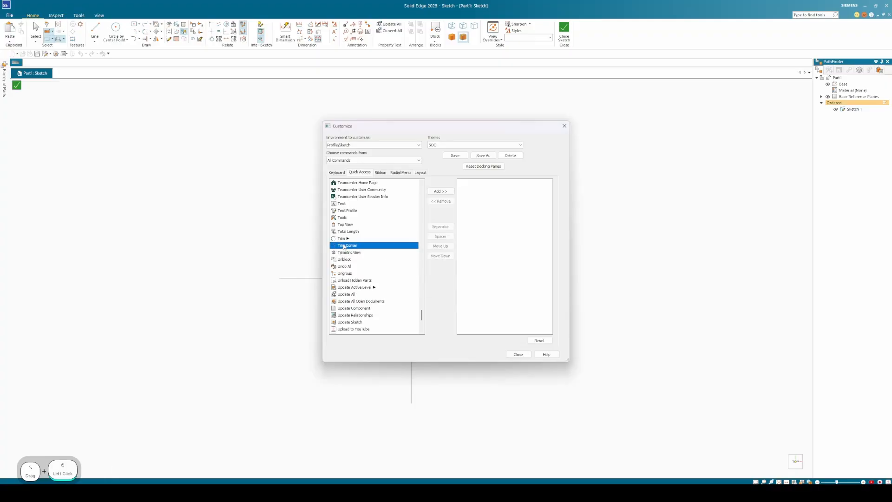
pyautogui.click(447, 194)
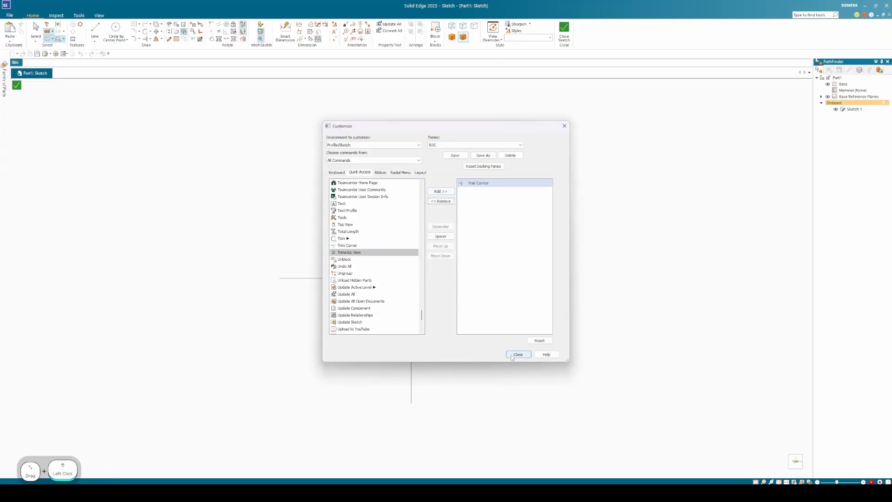
pyautogui.click(454, 155)
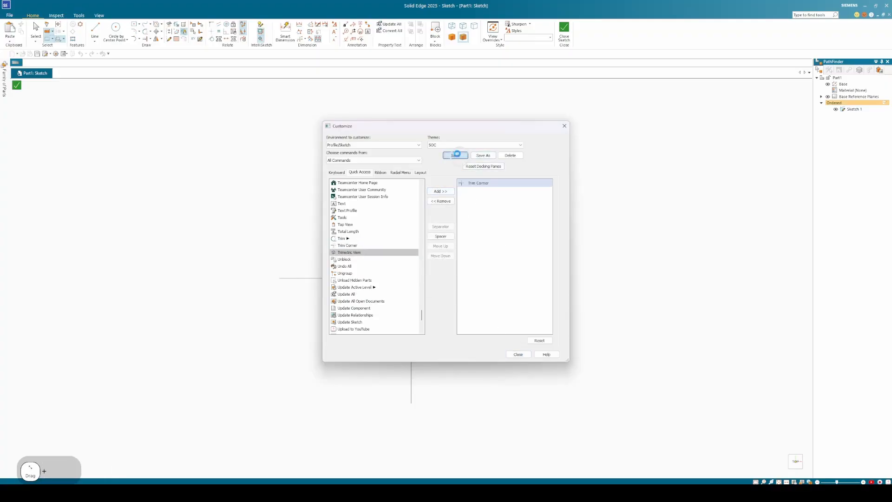
pyautogui.click(518, 354)
# Step: Sketch a vertical line and a horizontal line that cross near their ends, to the left of the origin's vertical axis
pyautogui.click(95, 30)
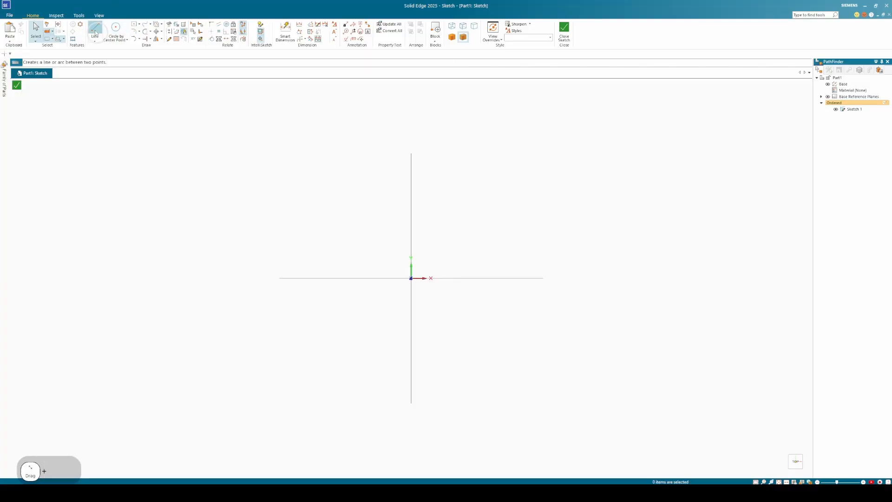
pyautogui.click(325, 258)
pyautogui.click(326, 324)
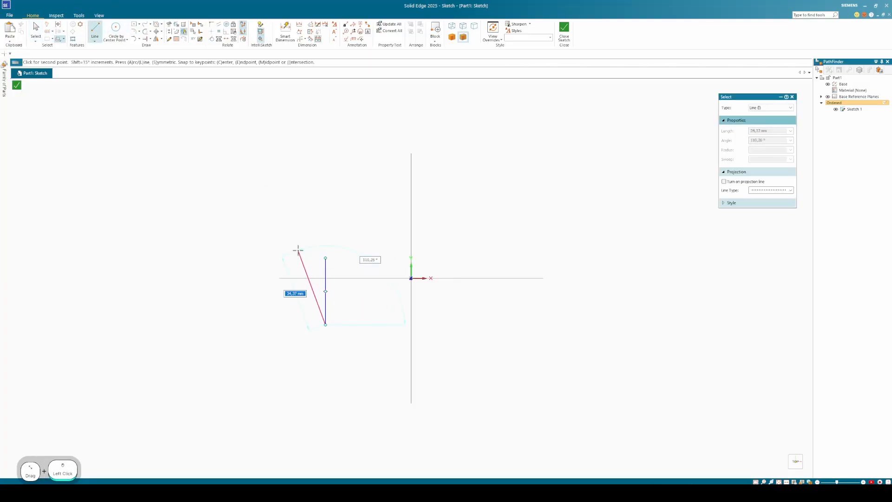
pyautogui.rightClick(299, 260)
pyautogui.click(305, 269)
pyautogui.click(446, 269)
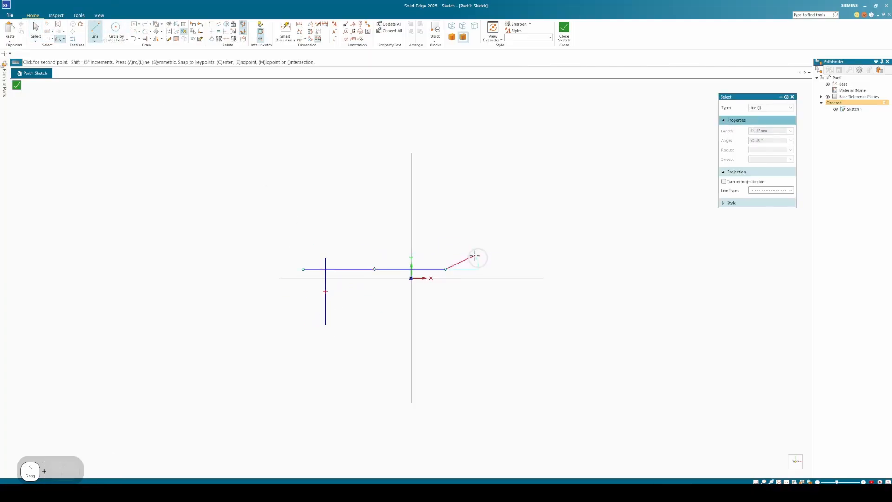
pyautogui.rightClick(474, 256)
pyautogui.click(189, 118)
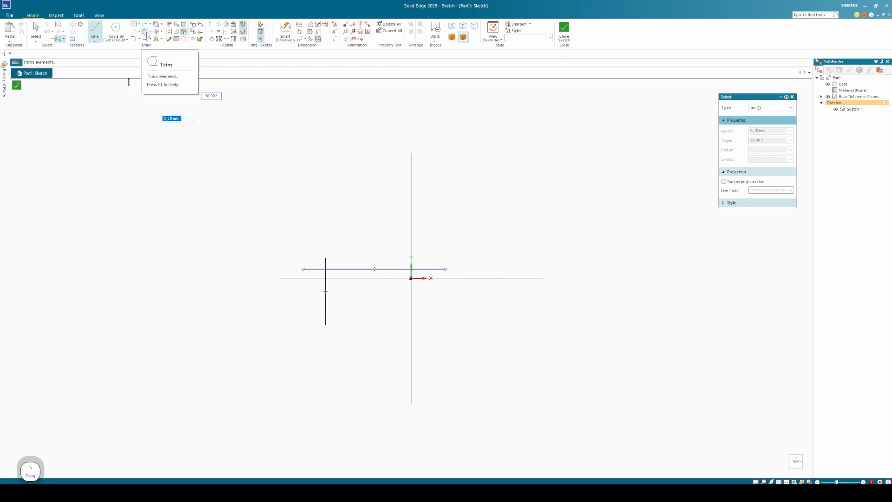
# Step: Trim the overhanging ends of the two crossing lines with the Trim command and undo both trims
pyautogui.click(147, 33)
pyautogui.moveTo(306, 263); pyautogui.dragTo(306, 310)
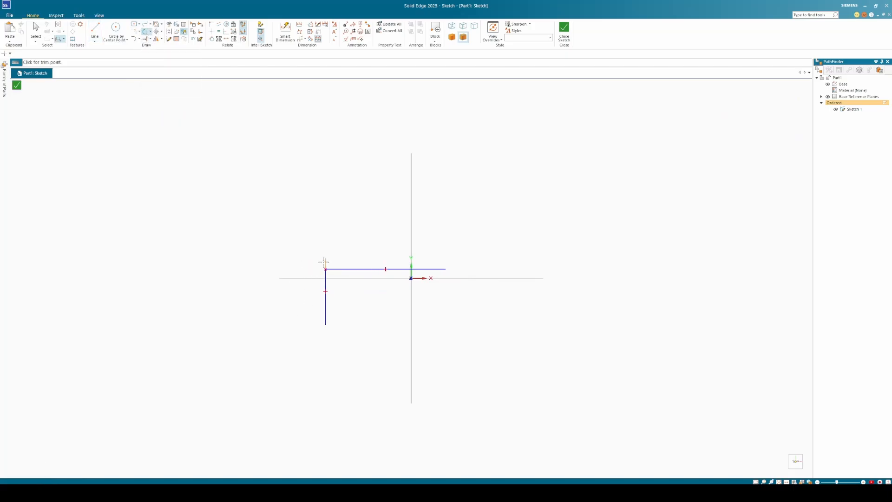
pyautogui.press('Escape')
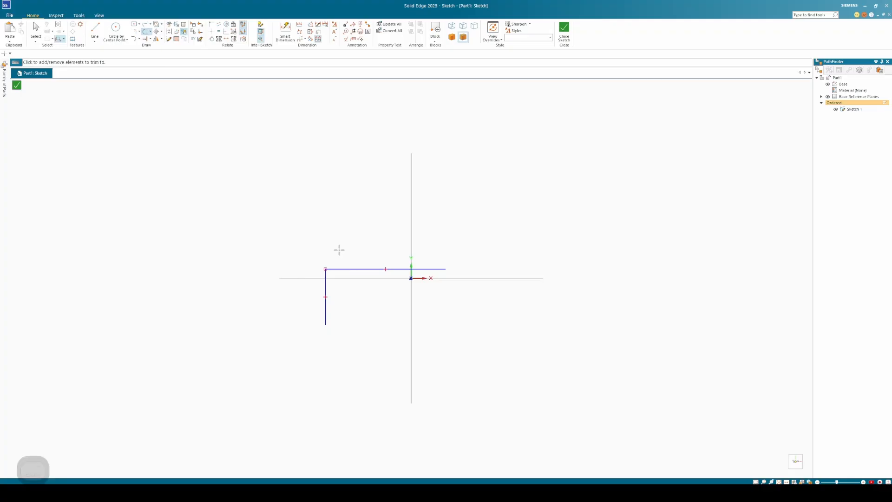
pyautogui.hotkey('ctrl', 'z')
pyautogui.hotkey('ctrl', 'z')
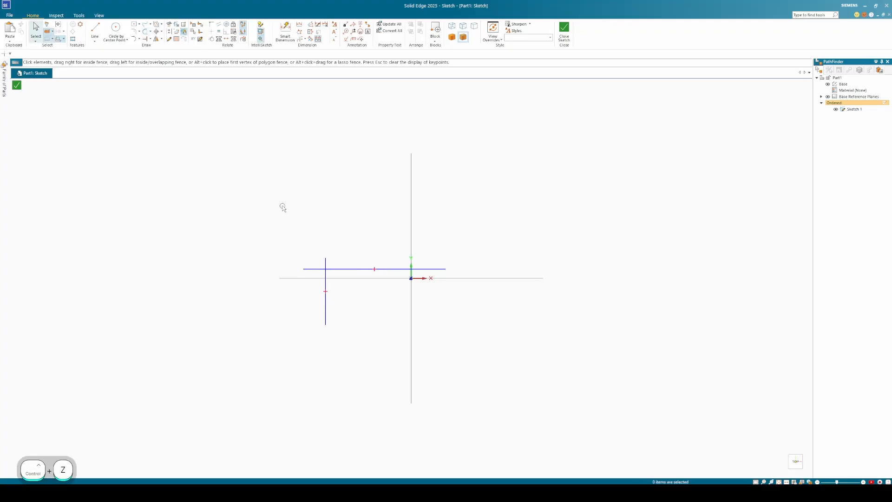
# Step: Use Trim Corner to join the horizontal and vertical lines into a corner, keeping the longer part of each
pyautogui.click(151, 33)
pyautogui.click(160, 46)
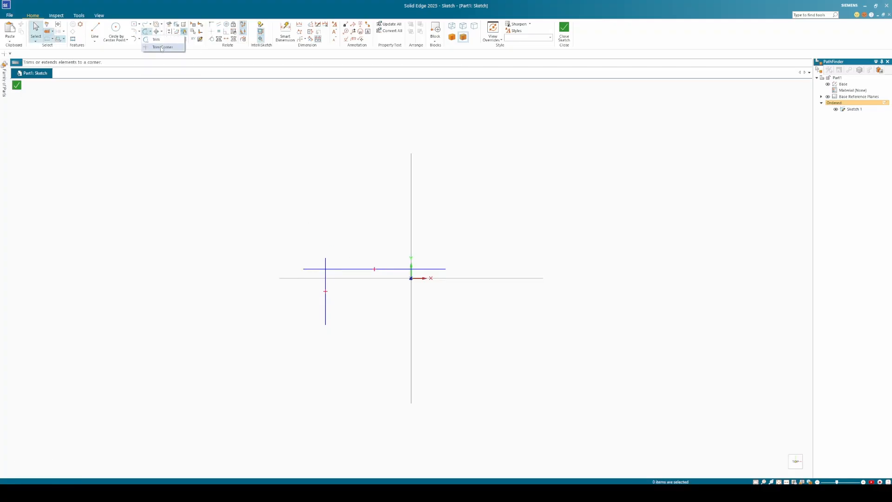
pyautogui.click(353, 268)
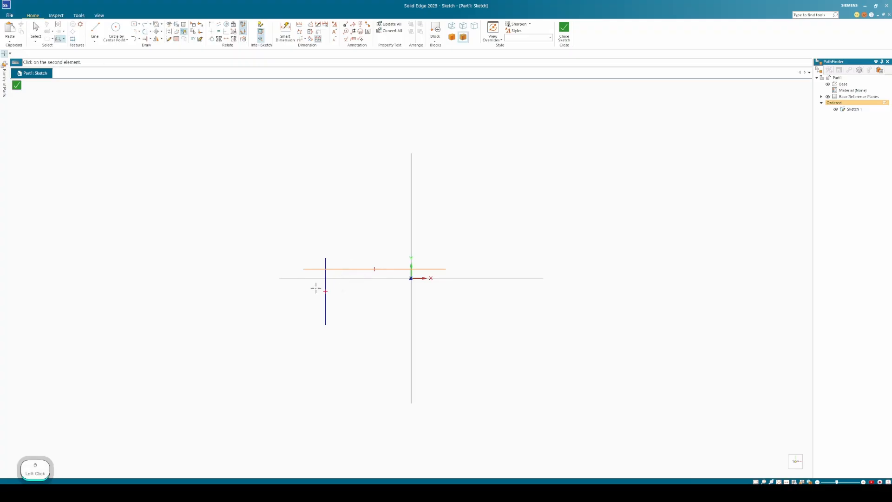
pyautogui.click(325, 288)
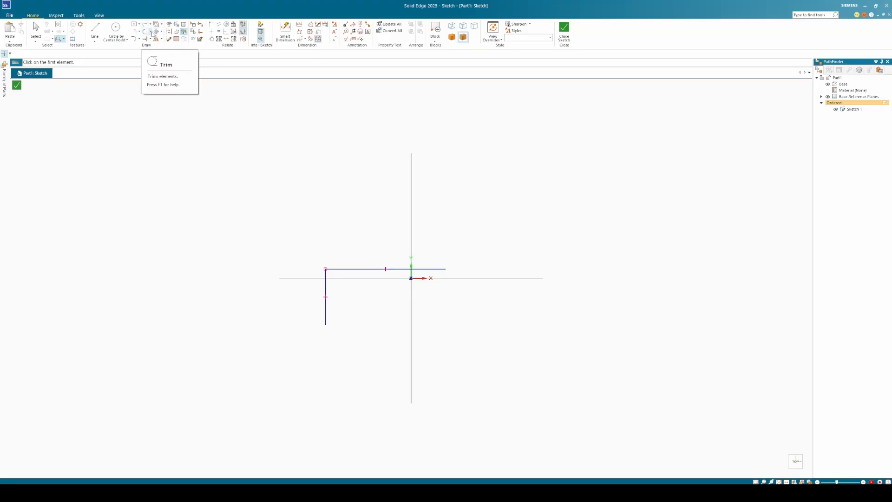
pyautogui.click(149, 32)
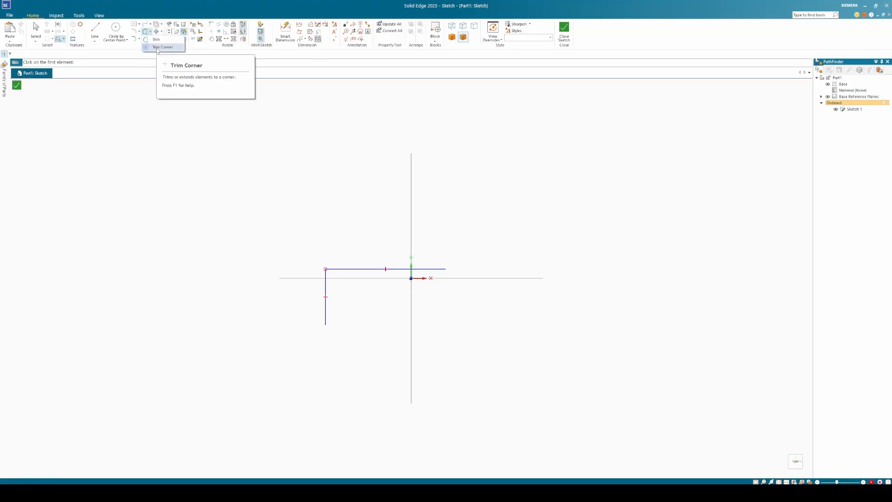
pyautogui.click(157, 49)
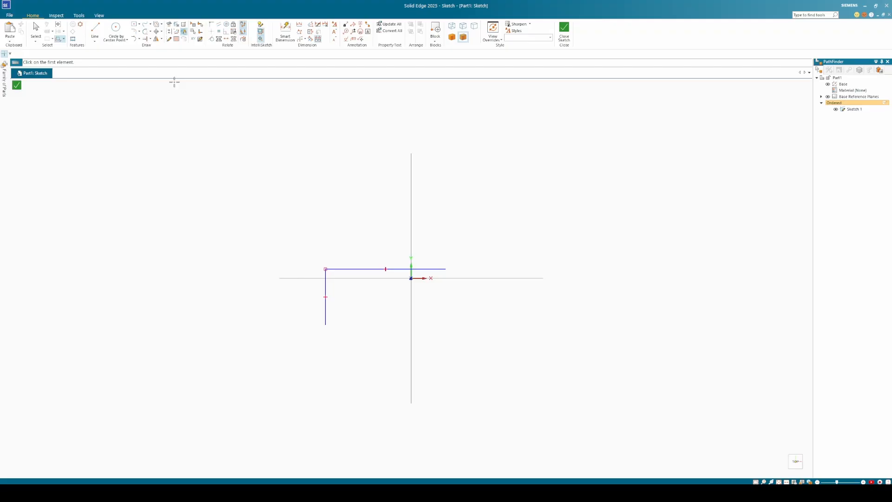
# Step: Add Goal Seek to the Profile/Sketch Quick Access commands below Trim Corner and save it in the SOC theme
pyautogui.click(9, 54)
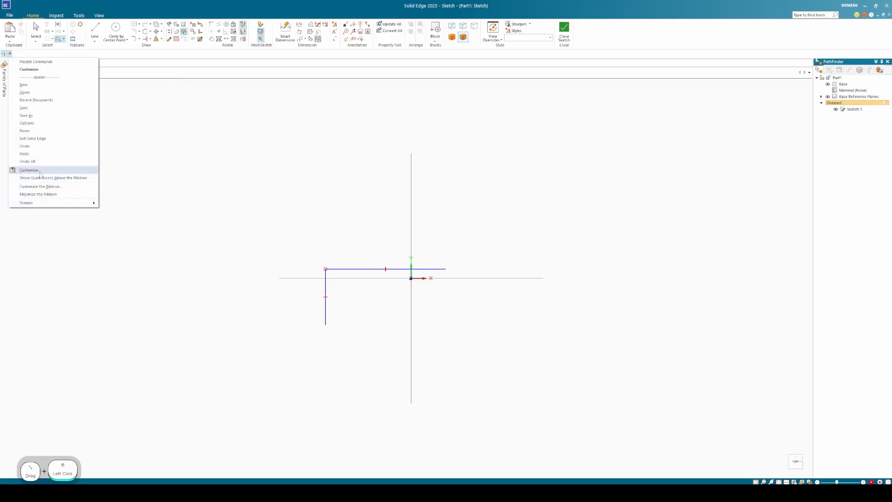
pyautogui.click(42, 186)
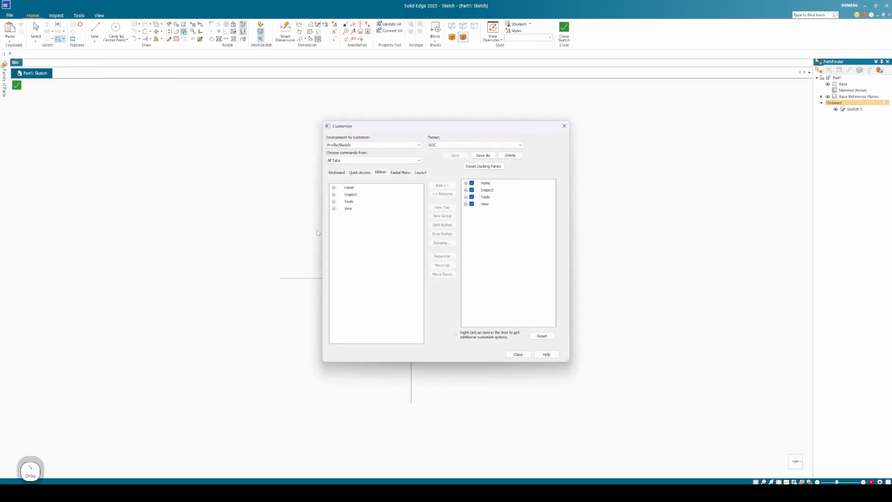
pyautogui.click(357, 174)
pyautogui.click(371, 160)
pyautogui.click(353, 166)
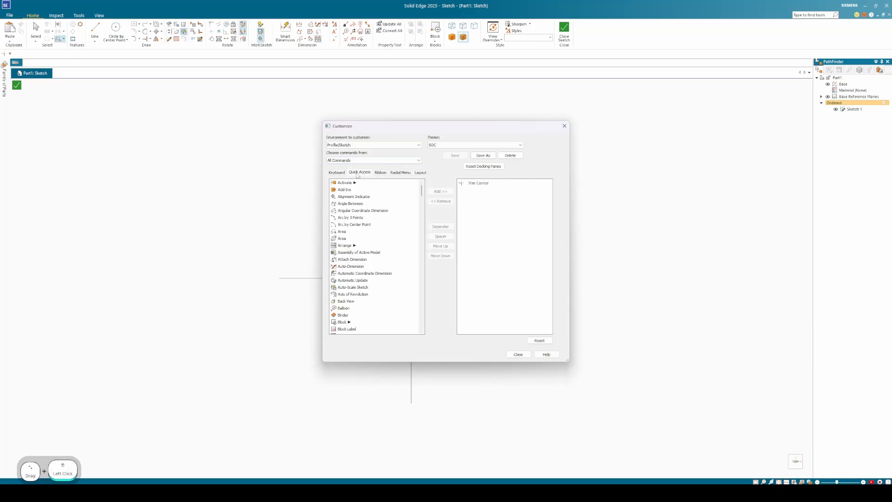
pyautogui.click(439, 191)
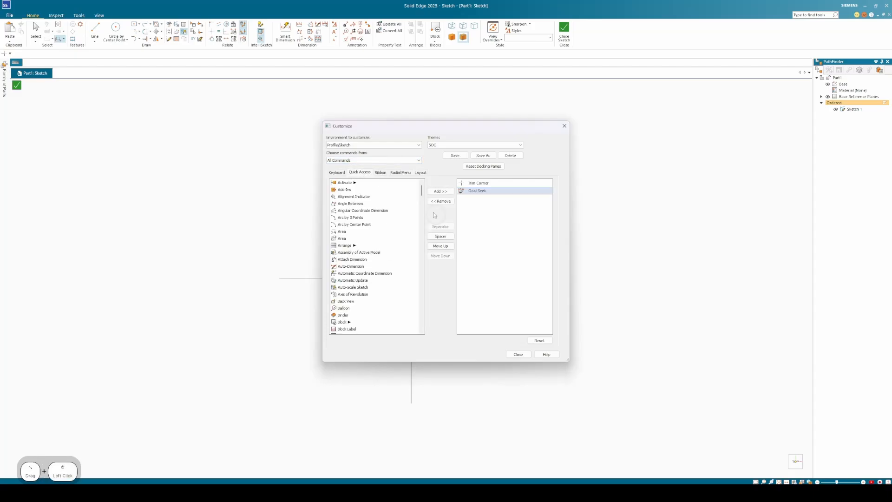
pyautogui.click(480, 184)
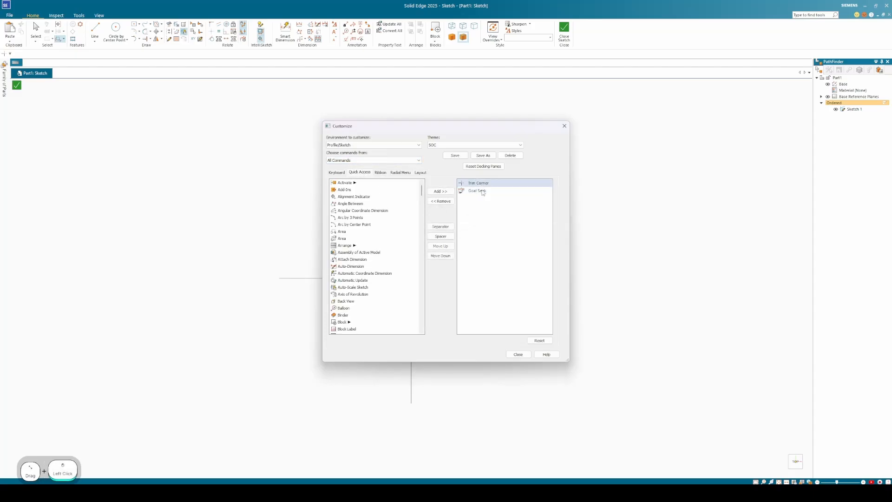
pyautogui.click(483, 191)
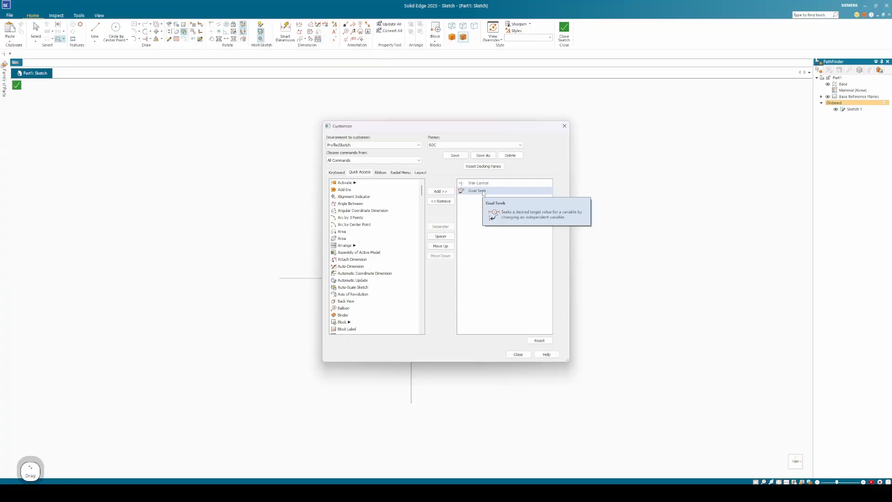
pyautogui.click(455, 155)
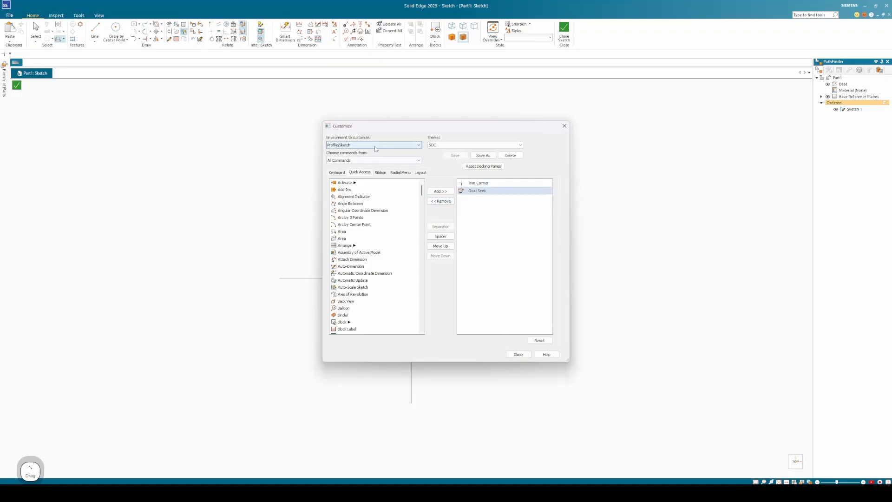
# Step: Review the Keyboard, Ribbon and Radial Menu customization and the available environments, and finish customizing
pyautogui.click(336, 172)
pyautogui.click(360, 172)
pyautogui.click(376, 173)
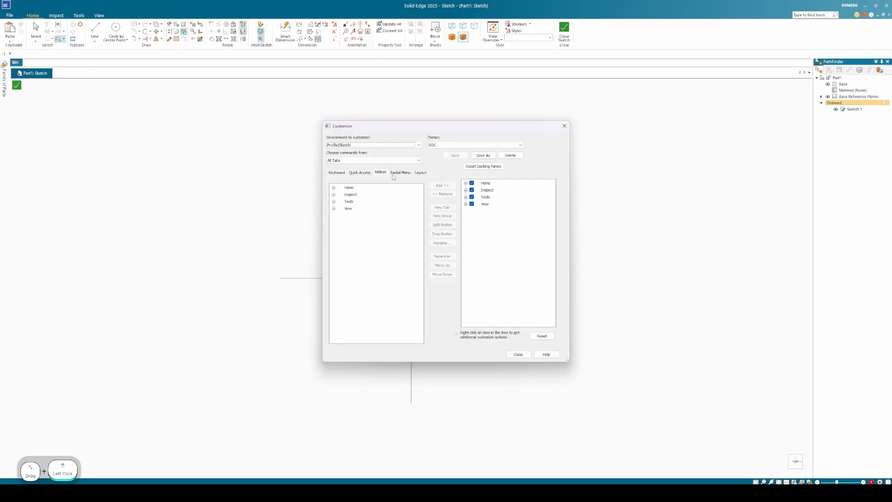
pyautogui.click(392, 175)
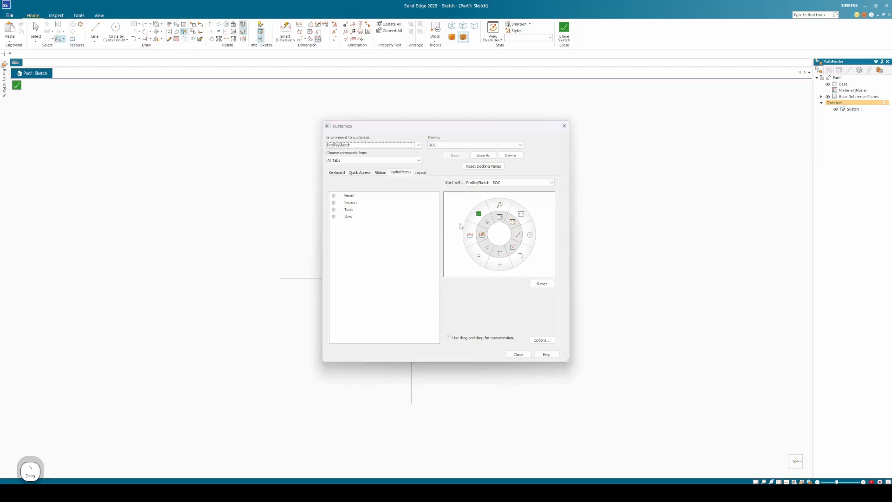
pyautogui.click(382, 145)
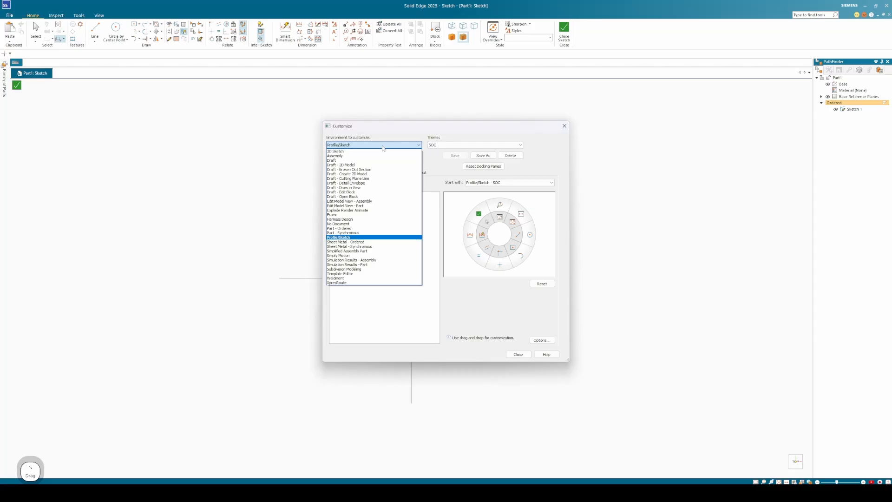
pyautogui.press('Escape')
pyautogui.click(518, 354)
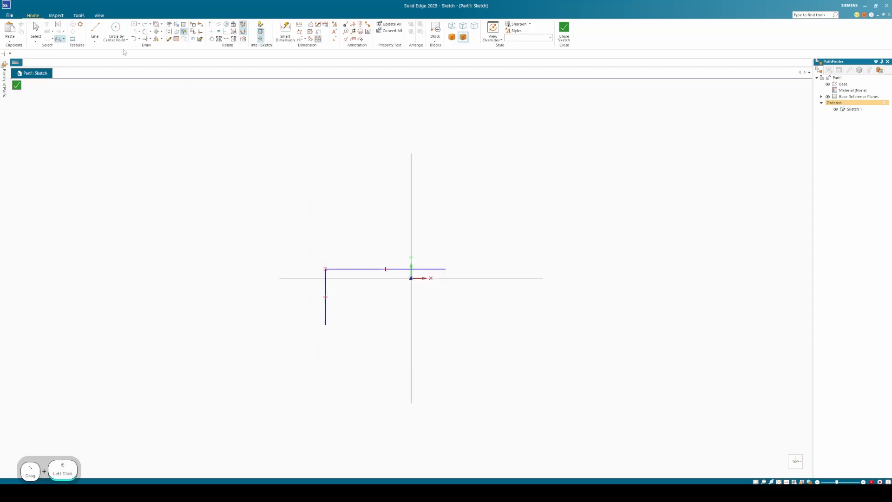
# Step: Sketch a slanted line to the right of the origin and a separate vertical line above the horizontal line's right end
pyautogui.click(91, 30)
pyautogui.click(505, 174)
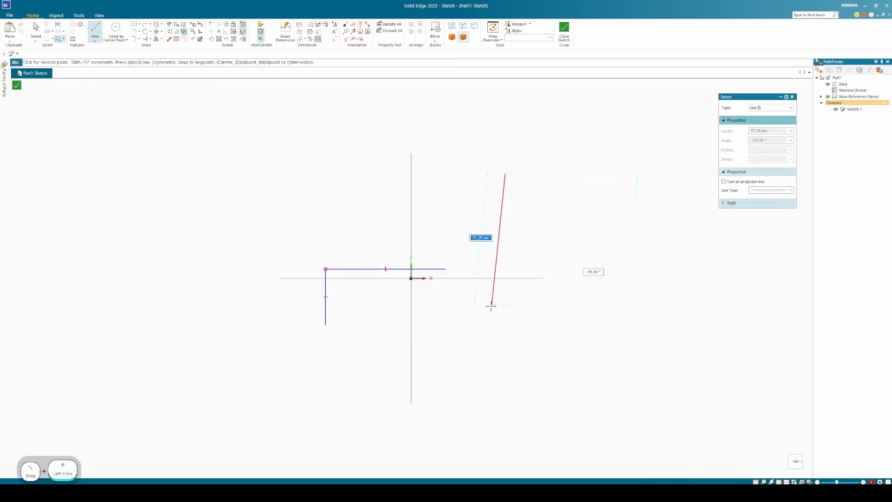
pyautogui.click(478, 351)
pyautogui.rightClick(622, 325)
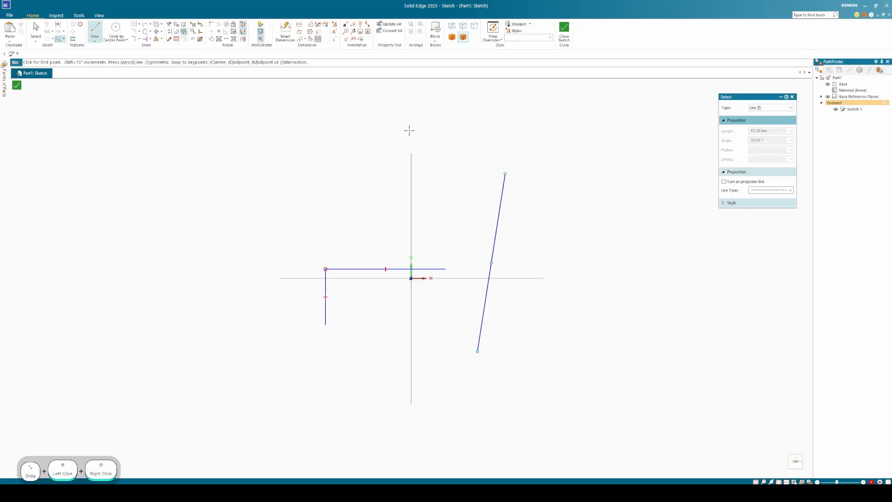
pyautogui.click(446, 143)
pyautogui.click(445, 259)
pyautogui.press('Escape')
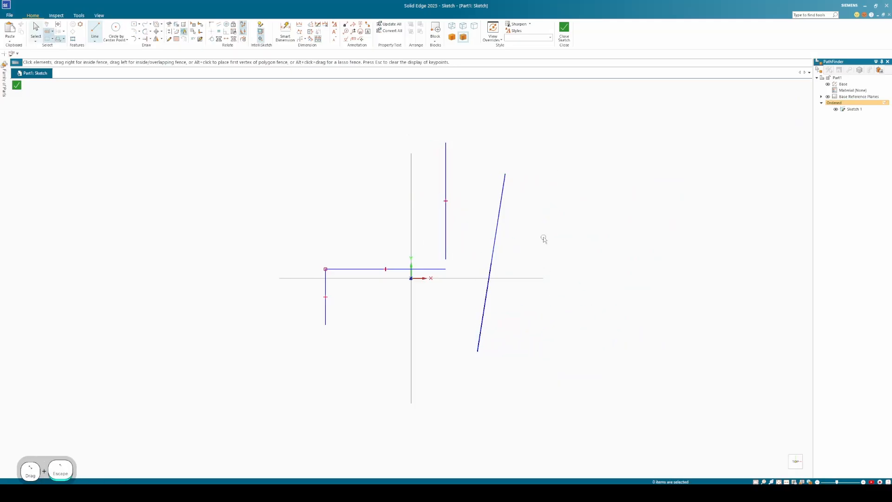
# Step: Make the slanted line parallel to the vertical reference axis using the Parallel relationship from the radial menu
pyautogui.rightClick(544, 239)
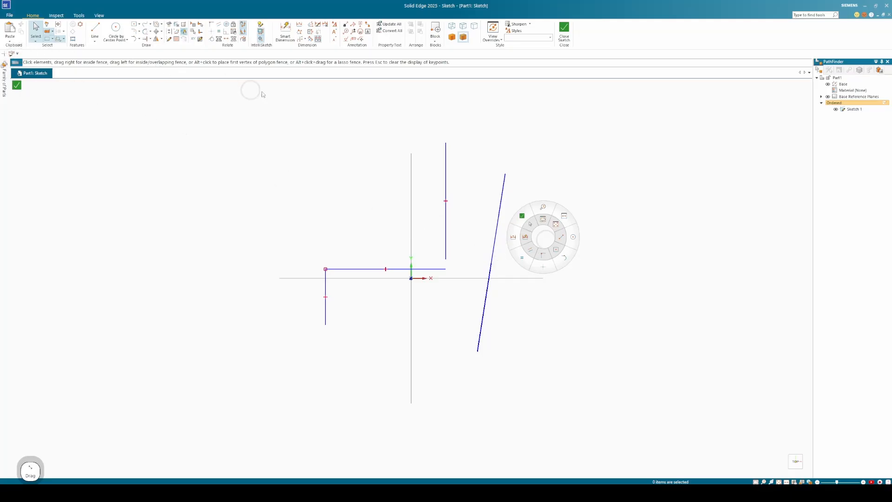
pyautogui.click(532, 252)
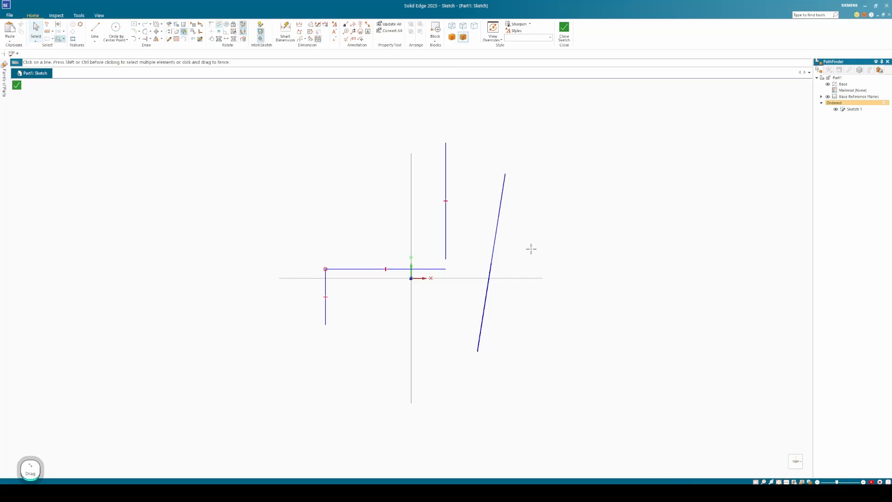
pyautogui.click(504, 183)
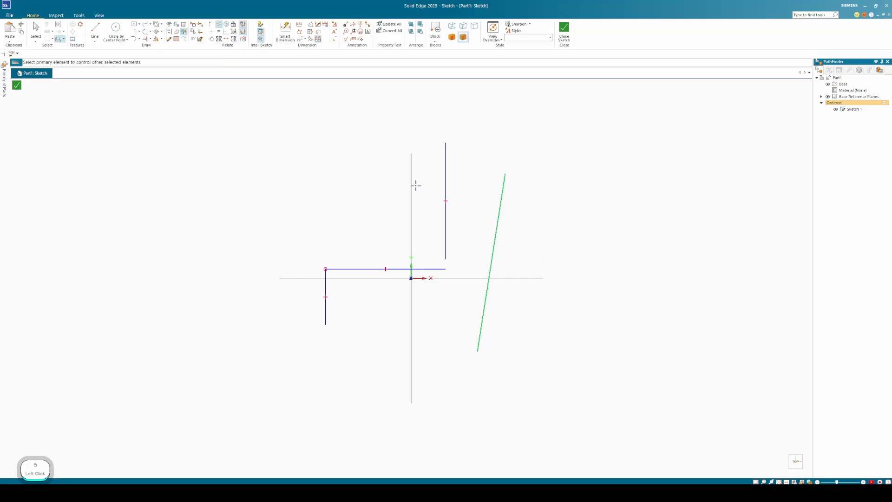
pyautogui.click(411, 186)
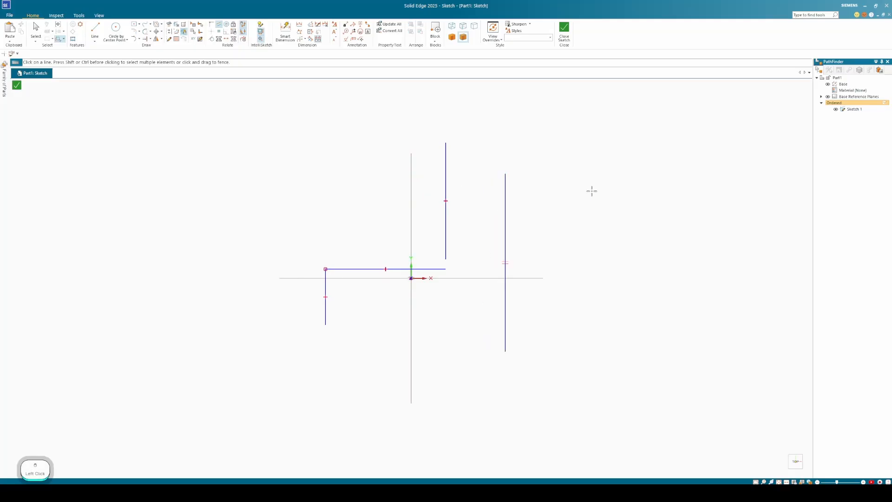
# Step: Dimension the lengths of the upper vertical line and the separate vertical line with Smart Dimension from the radial menu
pyautogui.rightClick(479, 186)
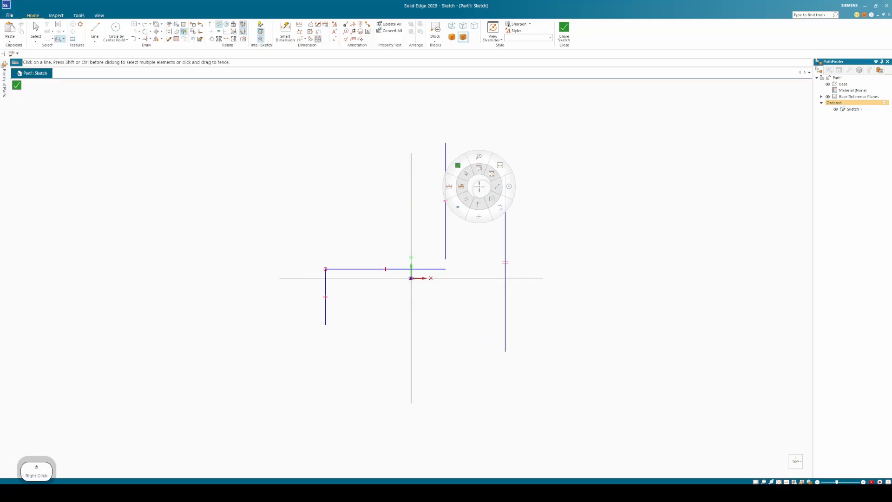
pyautogui.moveTo(479, 186)
pyautogui.mouseDown(button='right')
pyautogui.moveTo(449, 187)
pyautogui.moveTo(462, 187)
pyautogui.mouseUp(button='right')
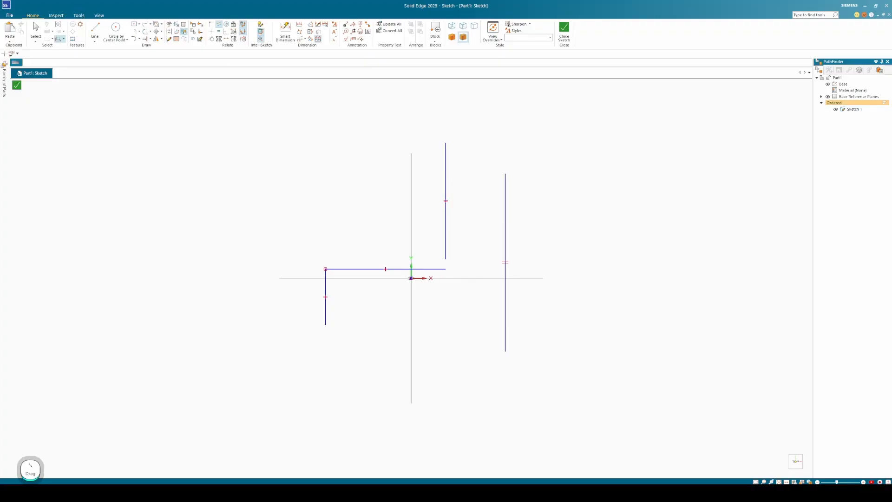
pyautogui.click(445, 168)
pyautogui.click(481, 167)
pyautogui.click(505, 200)
pyautogui.click(569, 232)
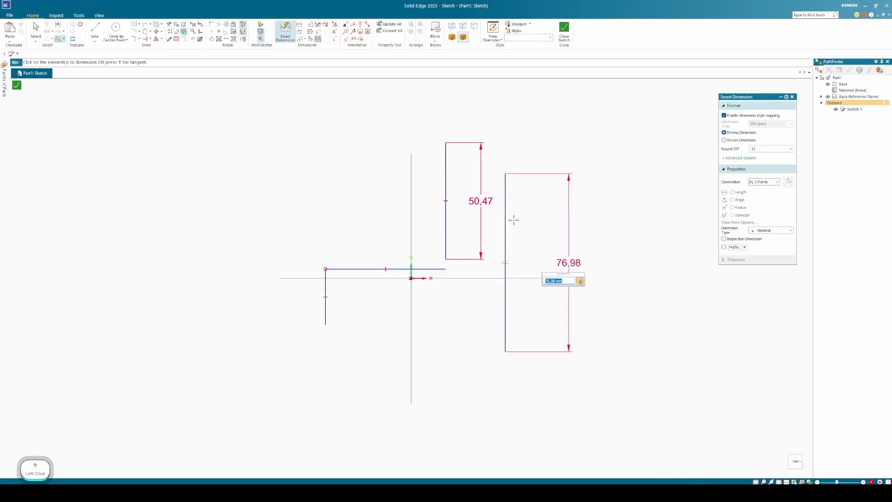
# Step: Zoom the sketch dynamically with the radial menu's Zoom command, and close the sketch
pyautogui.moveTo(523, 216); pyautogui.dragTo(525, 184, button='right')
pyautogui.moveTo(379, 134)
pyautogui.mouseDown()
pyautogui.moveTo(597, 311)
pyautogui.moveTo(423, 138)
pyautogui.mouseUp()
pyautogui.moveTo(579, 299)
pyautogui.mouseDown()
pyautogui.moveTo(536, 246)
pyautogui.moveTo(585, 314)
pyautogui.mouseUp()
pyautogui.rightClick(585, 316)
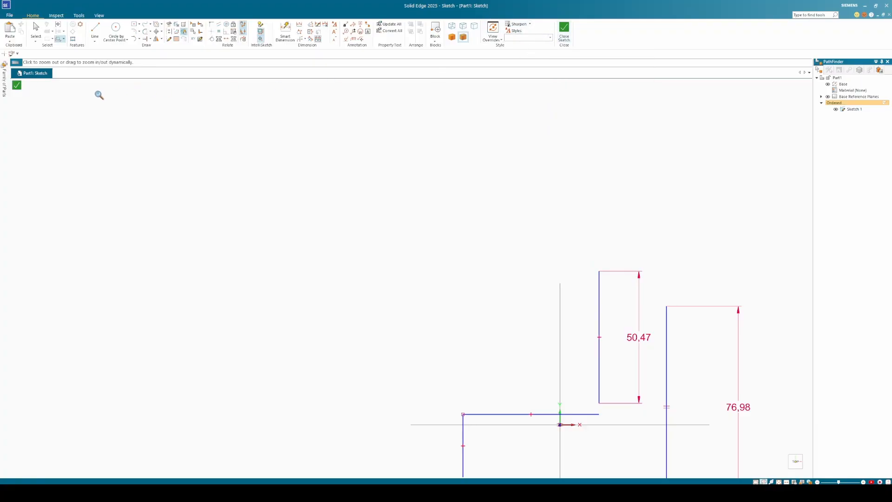
pyautogui.click(17, 86)
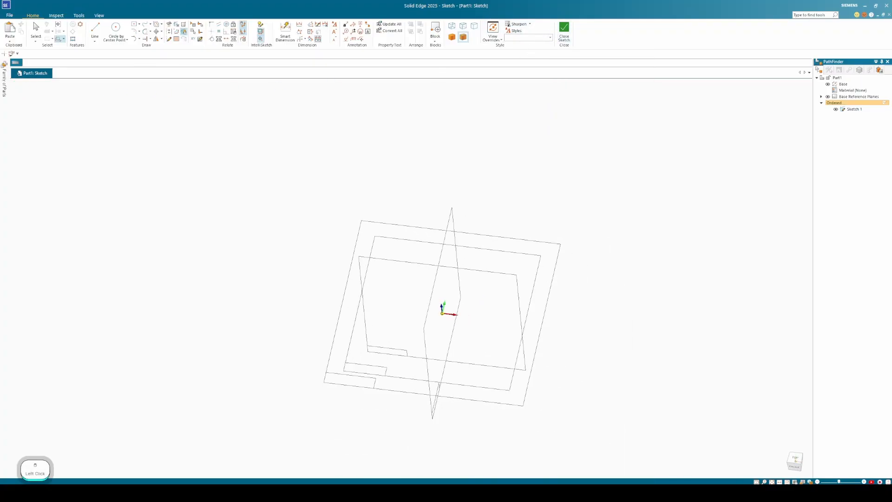
pyautogui.rightClick(416, 205)
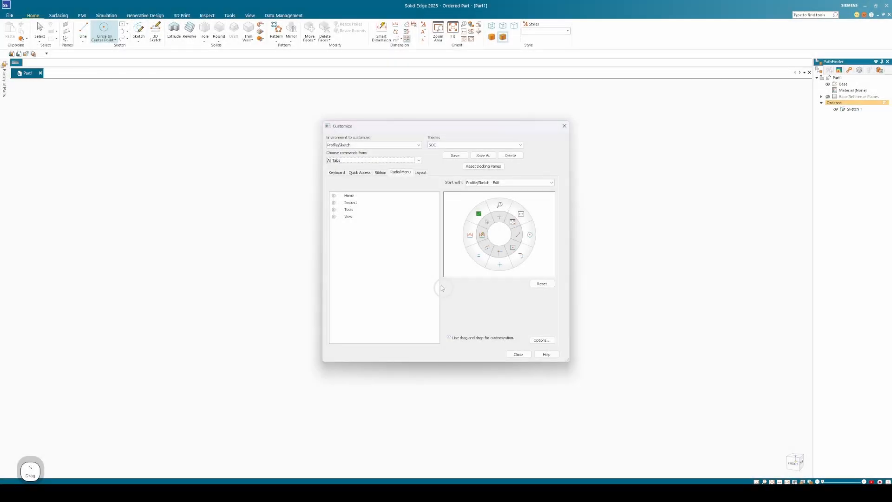
# Step: Add Trim Corner from All Commands to the inner ring of the Profile/Sketch - Edit radial menu and save it in the SOC theme
pyautogui.click(355, 160)
pyautogui.click(353, 167)
pyautogui.click(359, 308)
pyautogui.press('t')
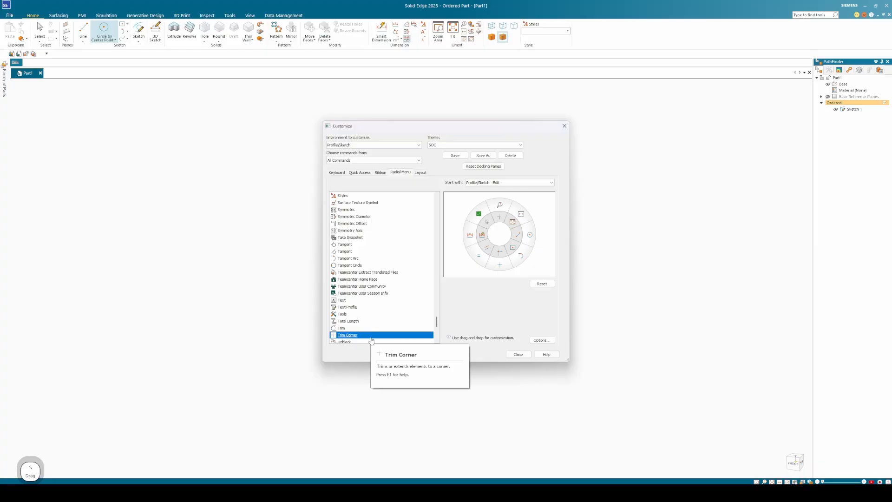
pyautogui.moveTo(346, 338); pyautogui.dragTo(500, 217)
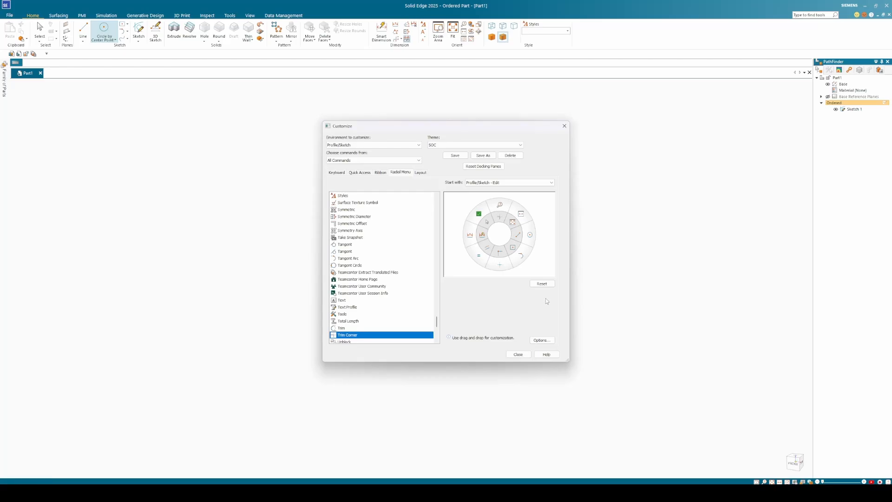
pyautogui.click(449, 156)
pyautogui.click(518, 354)
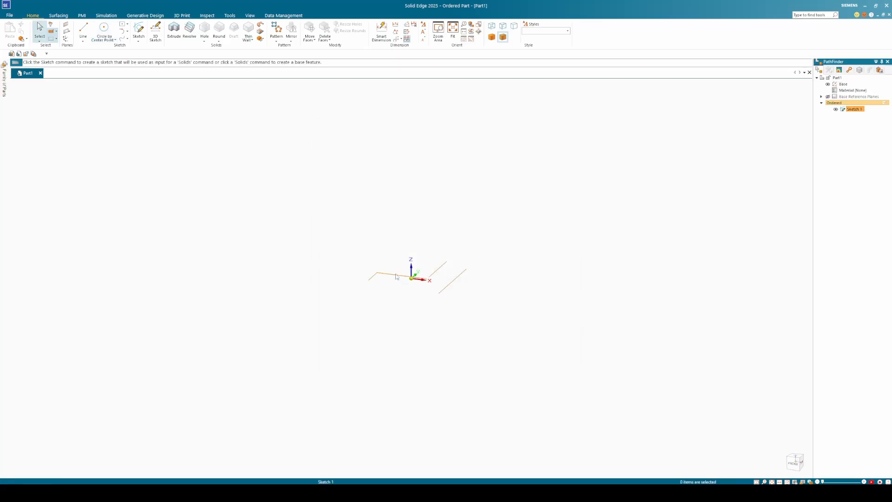
# Step: Reopen Sketch 1 for editing and use Trim Corner from the radial menu to join the horizontal line to both dimensioned vertical lines
pyautogui.click(399, 276)
pyautogui.click(408, 252)
pyautogui.rightClick(555, 227)
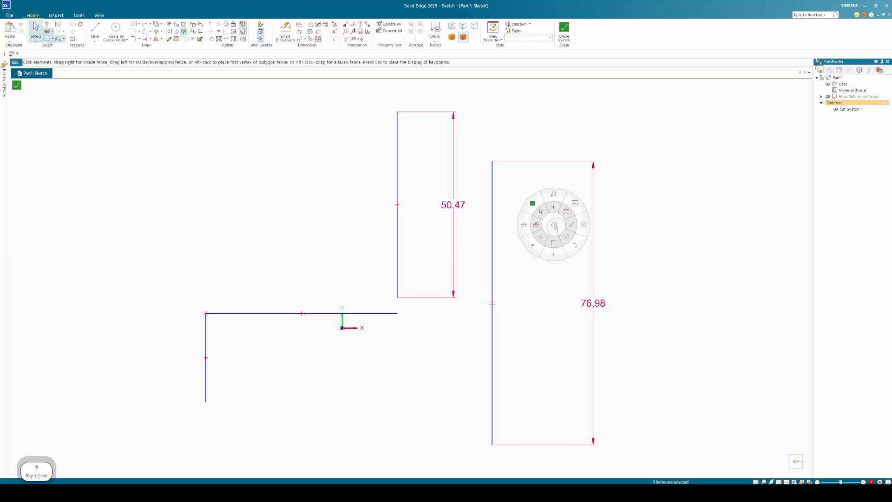
pyautogui.click(555, 210)
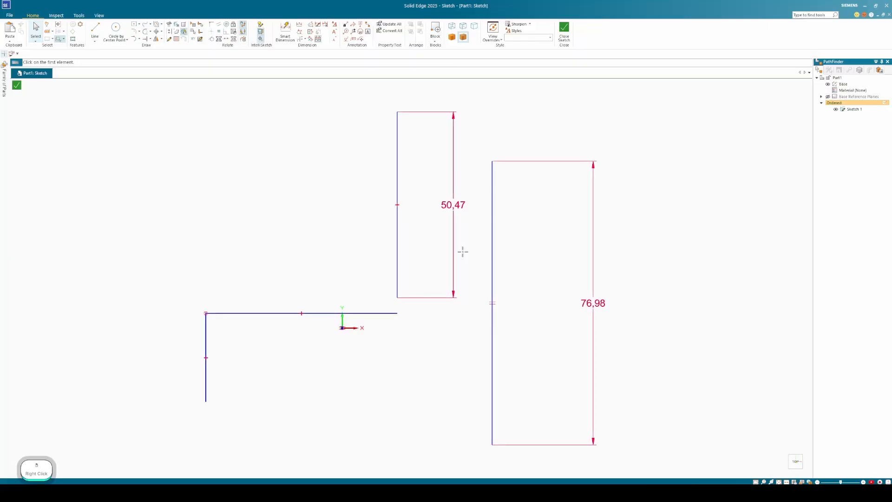
pyautogui.click(364, 312)
pyautogui.click(398, 260)
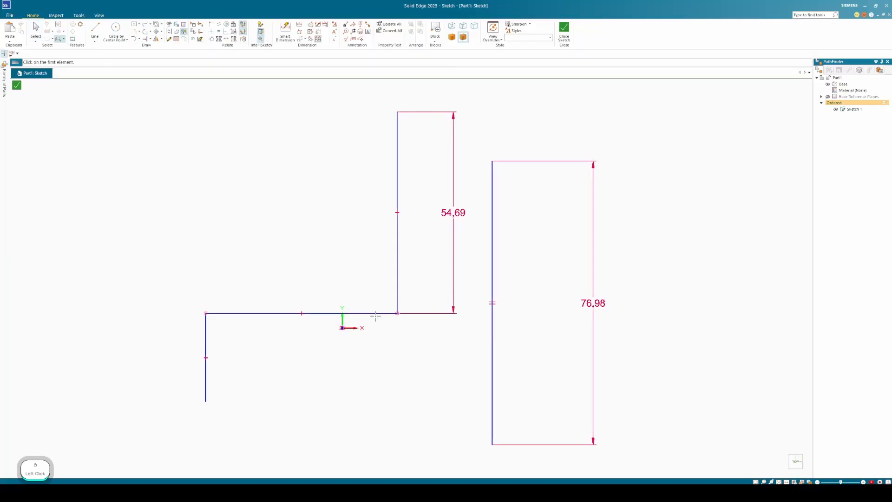
pyautogui.click(372, 313)
pyautogui.click(492, 346)
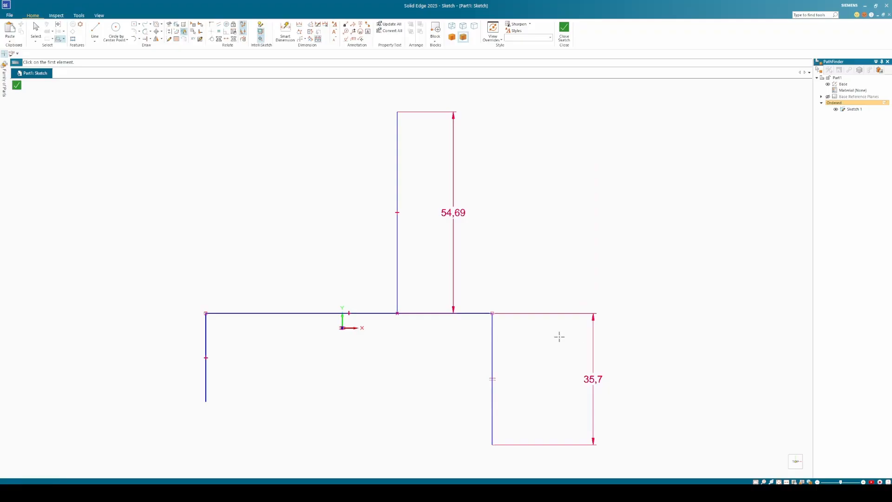